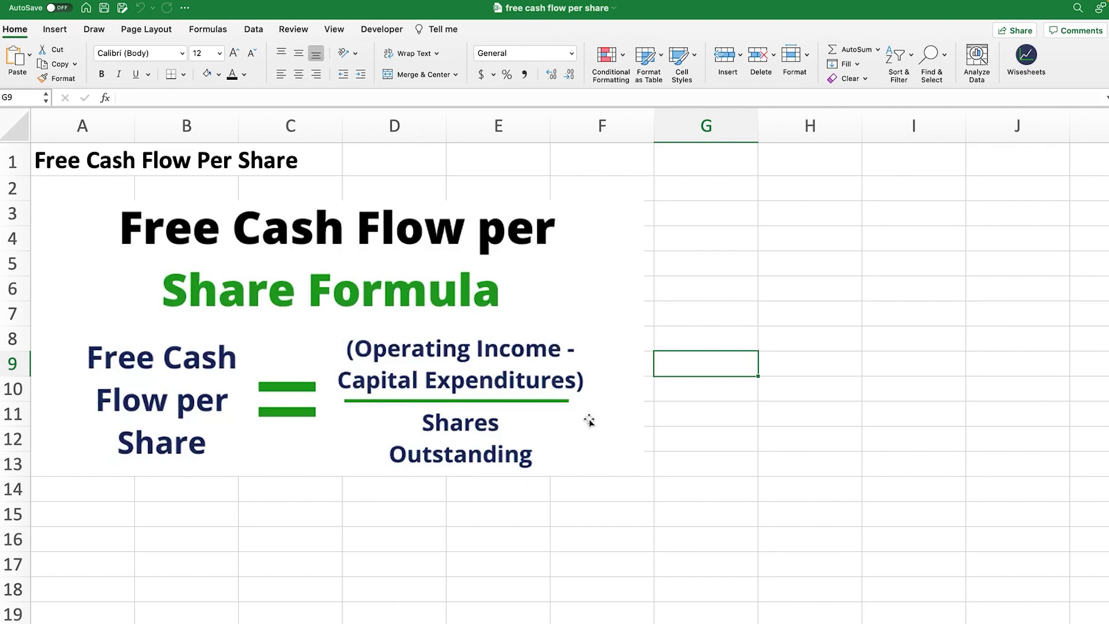
Load Apple's (AAPL, NASDAQ) annual standardized financials into the workbook with the Wisesheets Statement Dump, closing the add-in once done.
click(1027, 78)
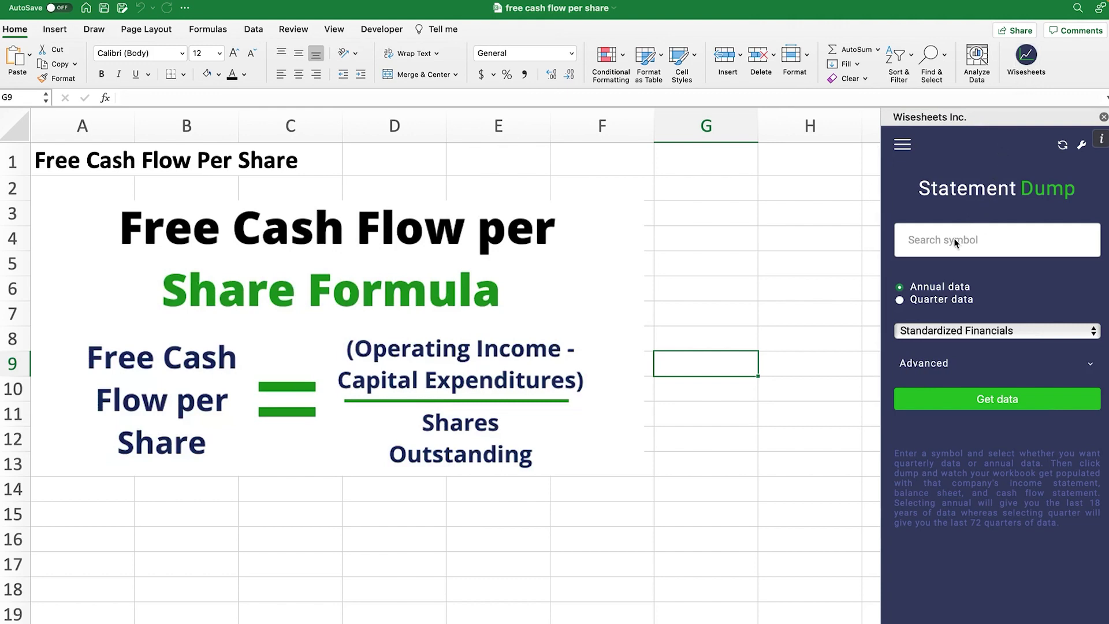
text(apple)
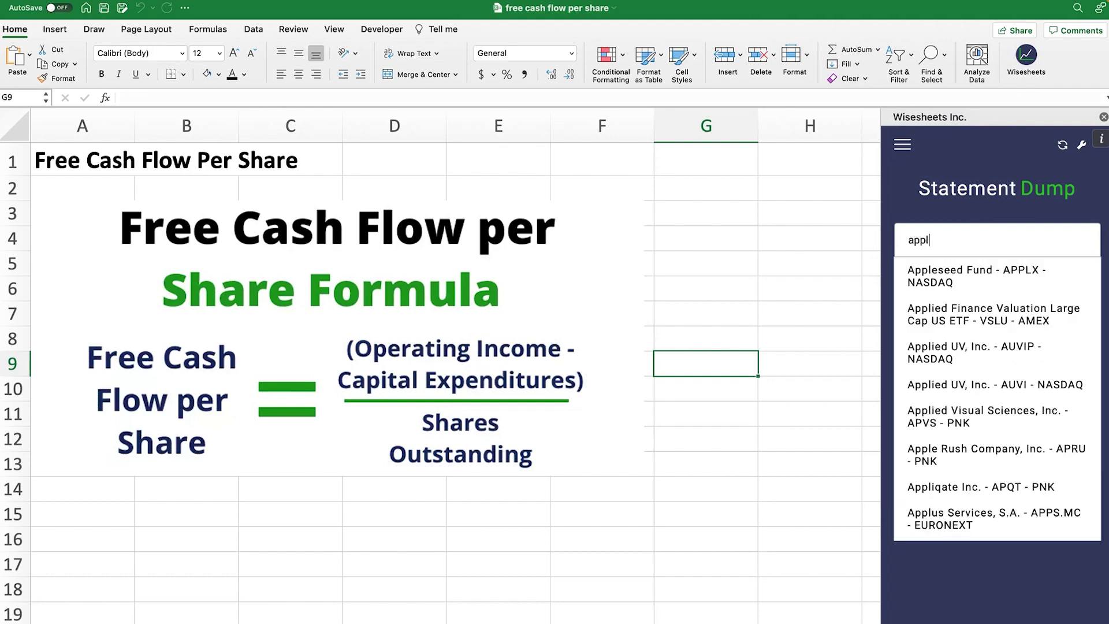
click(944, 256)
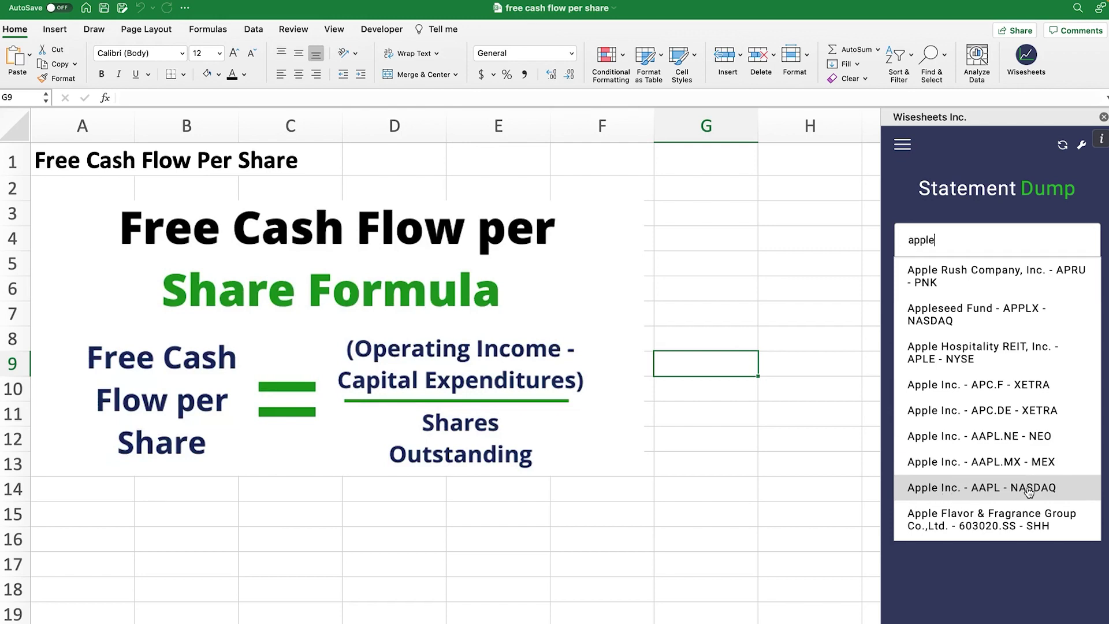
click(1050, 489)
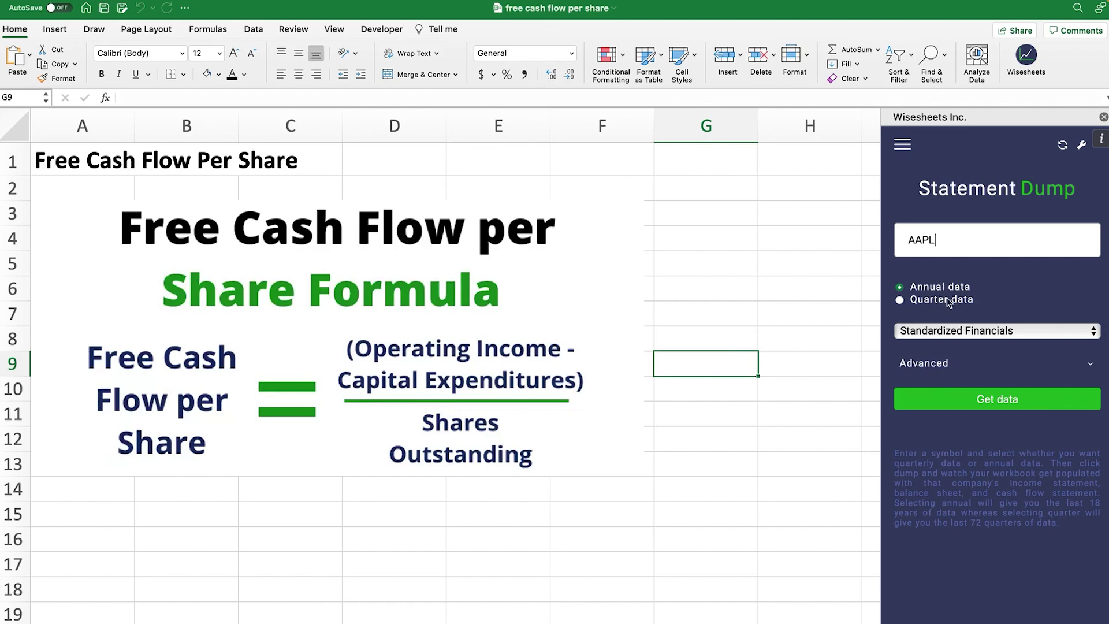
click(1002, 403)
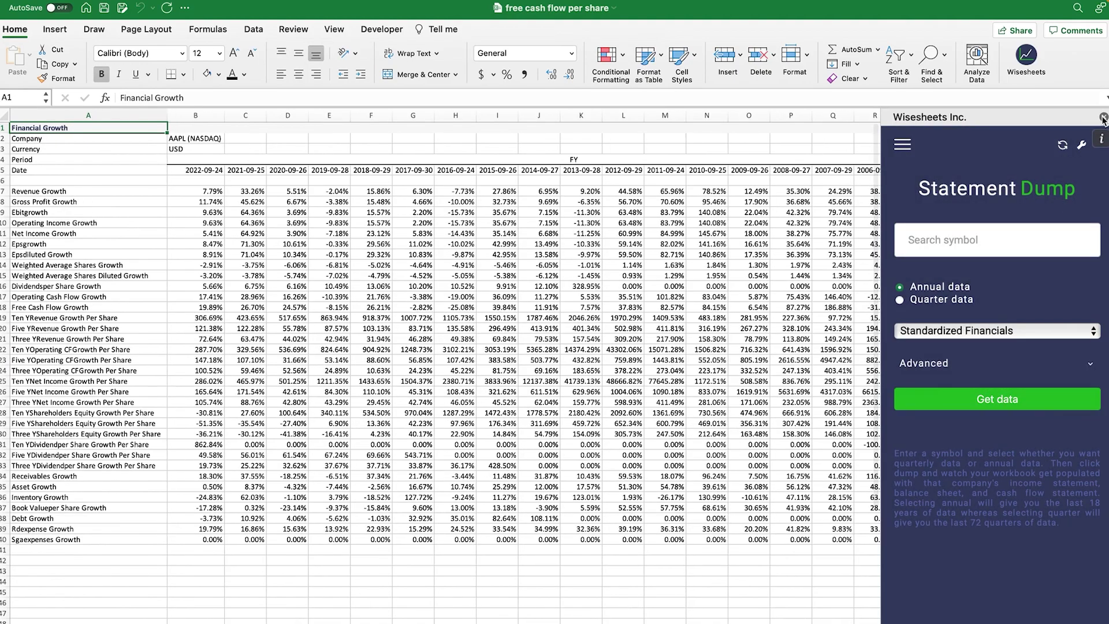
click(1103, 117)
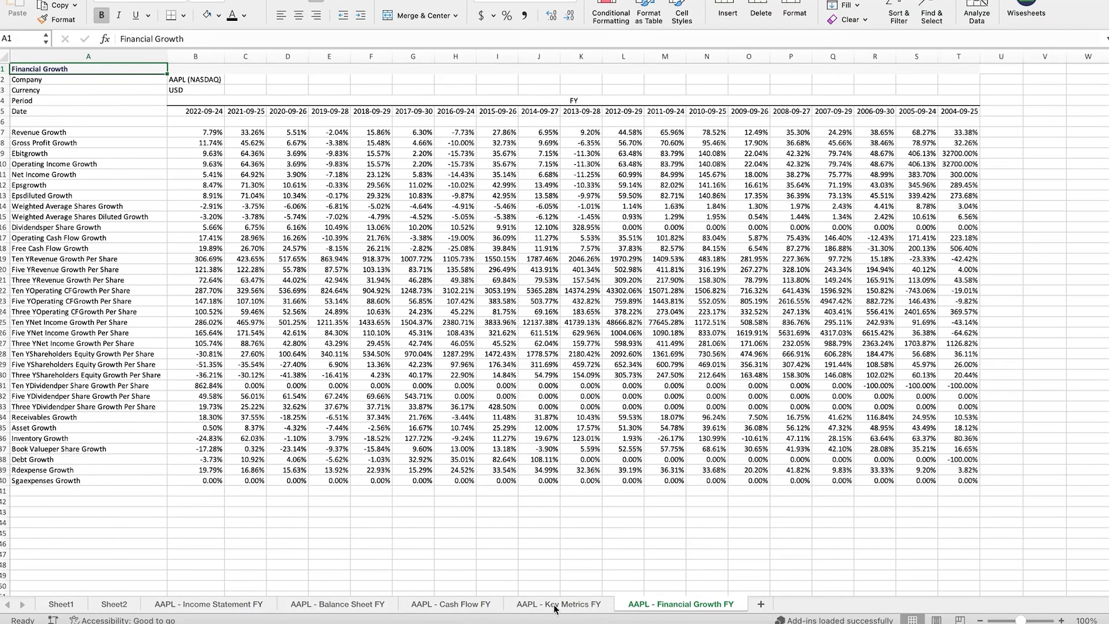
Look through the imported AAPL income statement, balance sheet, cash flow, key metrics and financial growth sheets.
click(232, 605)
click(322, 607)
click(448, 607)
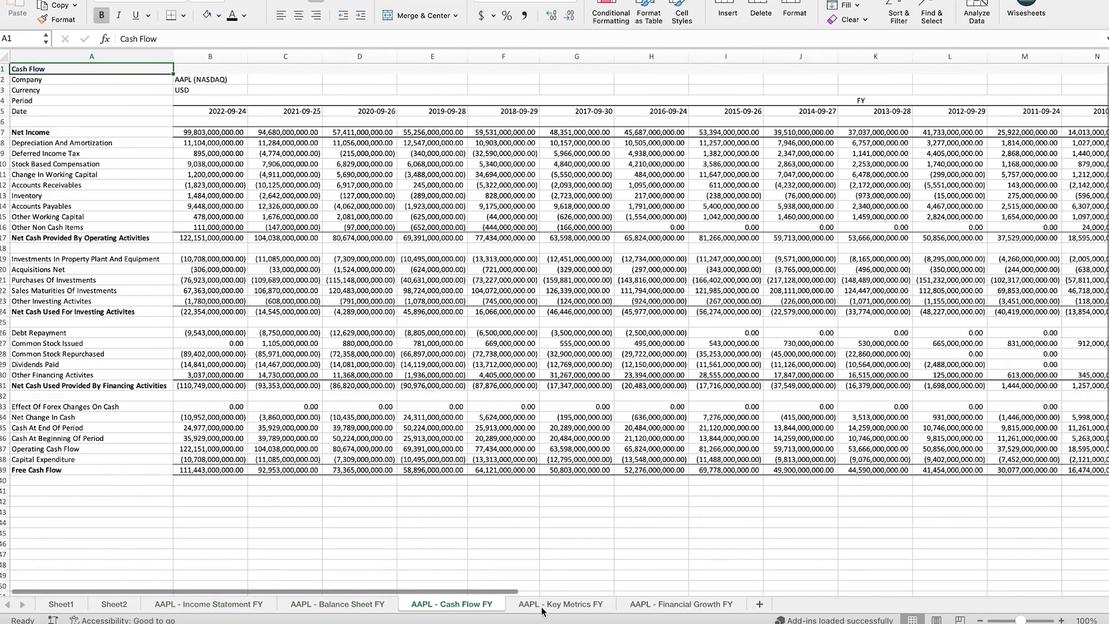
click(544, 610)
click(669, 607)
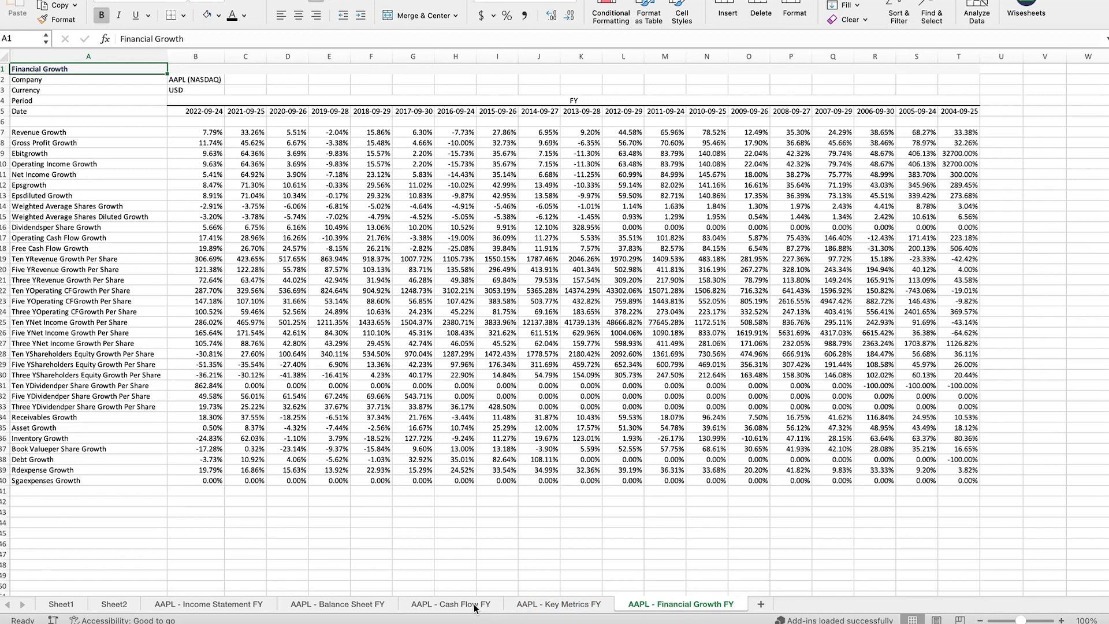
Examine the AAPL cash flow statement, especially the yearly values in its Free Cash Flow row.
click(474, 609)
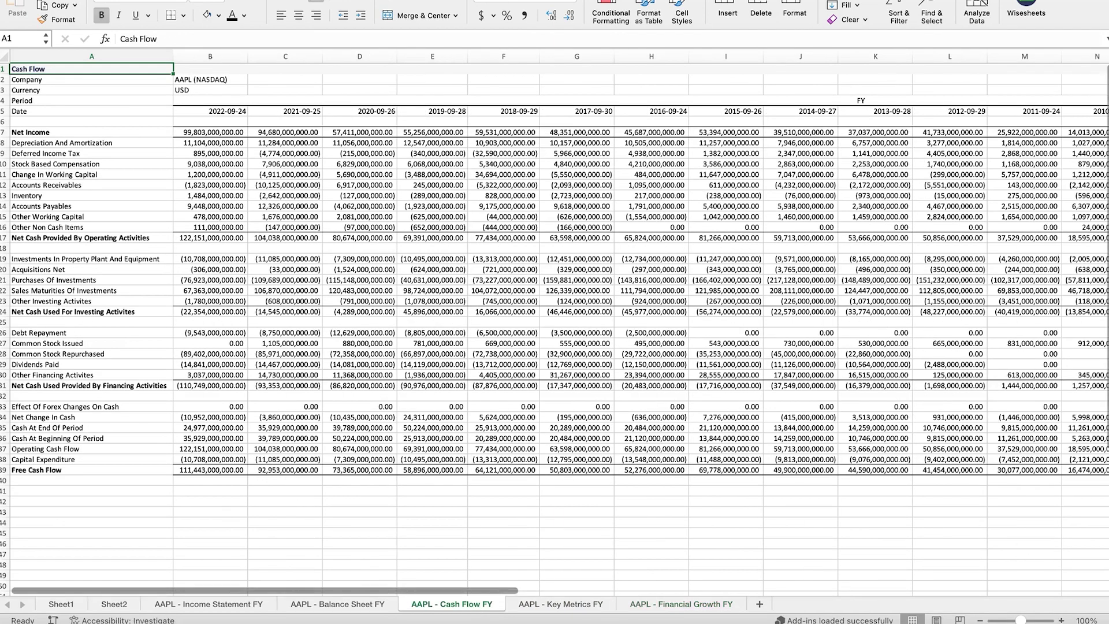
click(1062, 620)
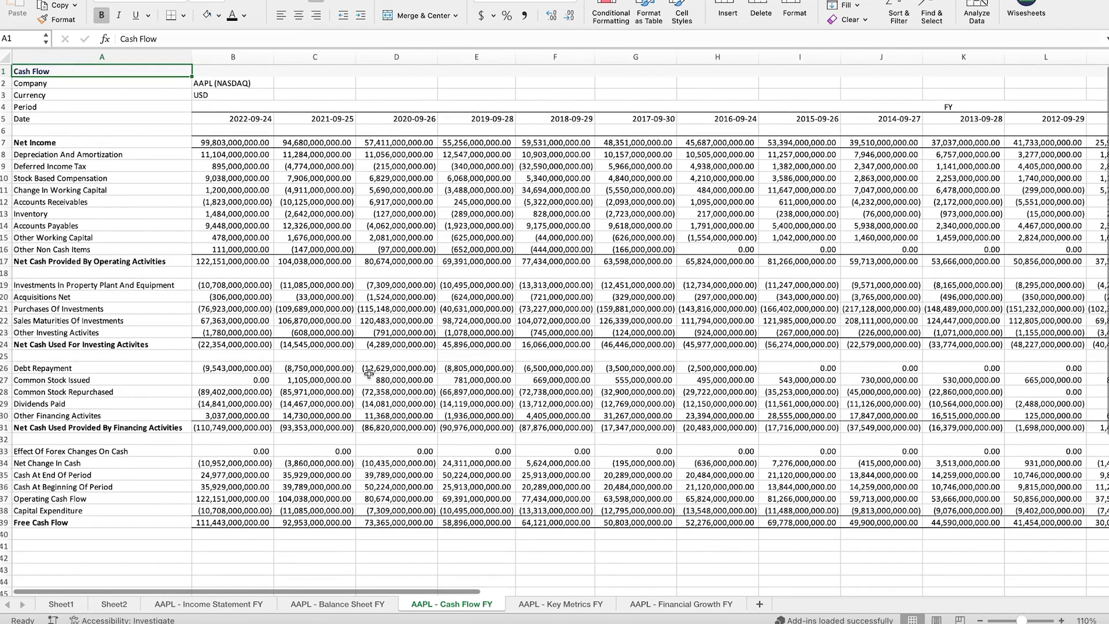
scroll(369, 374, down, 2)
scroll(306, 340, up, 2)
scroll(306, 339, down, 5)
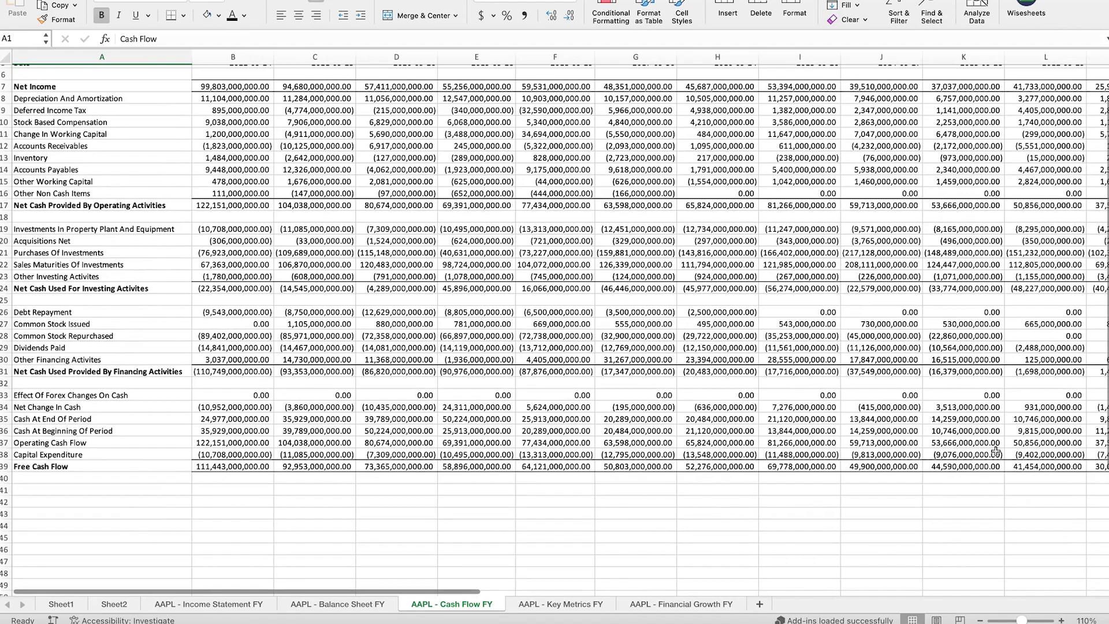
scroll(1090, 398, up, 2)
scroll(1090, 416, down, 4)
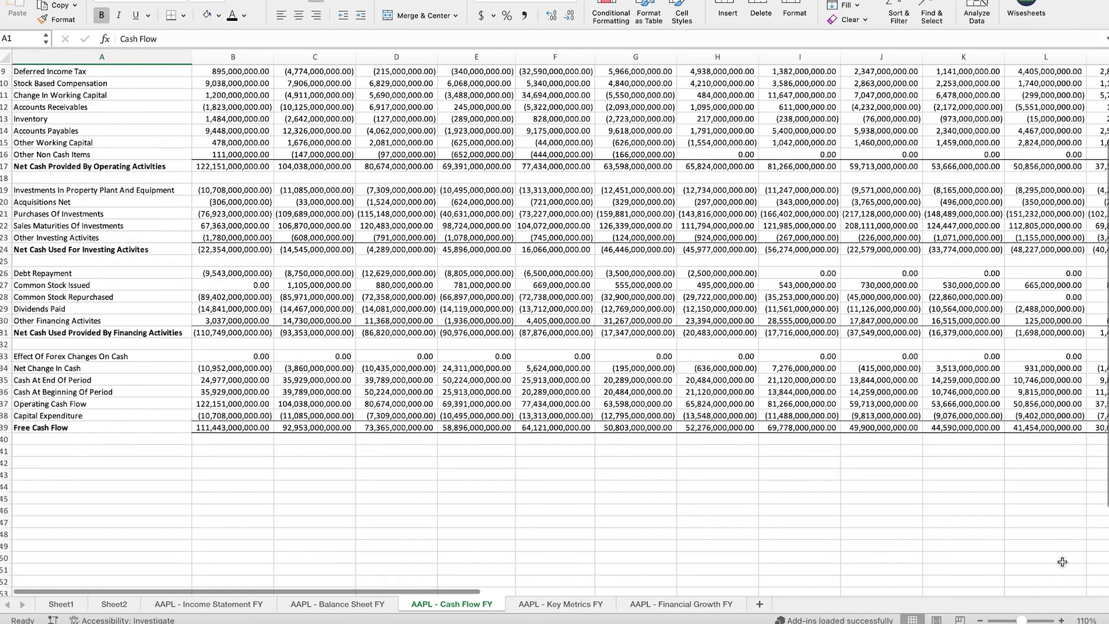
click(1062, 620)
click(1062, 620)
scroll(102, 478, down, 4)
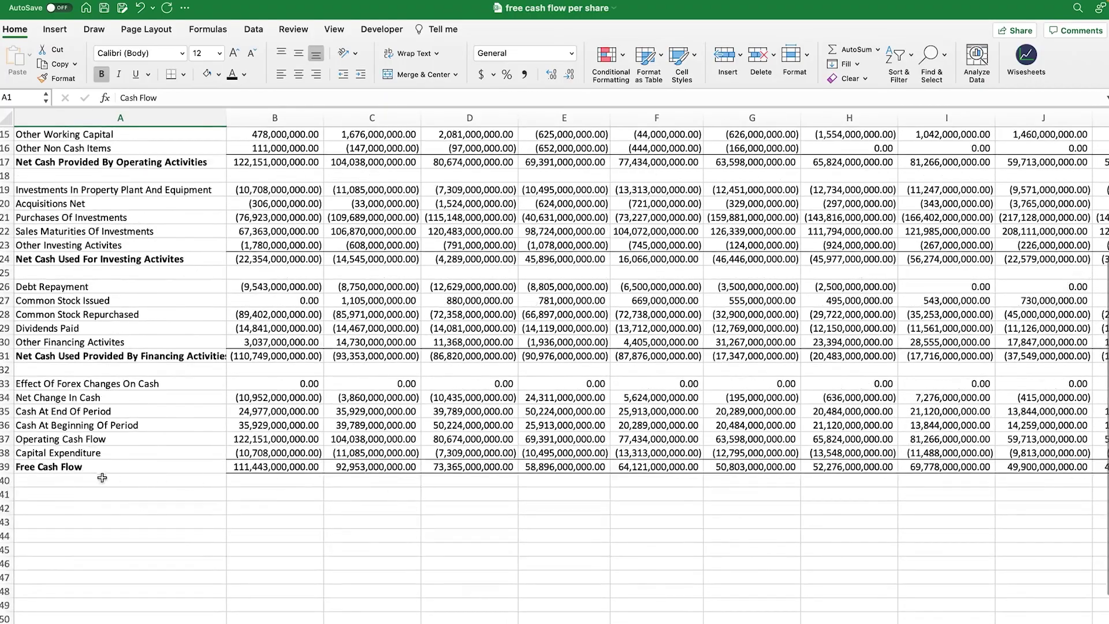
click(98, 468)
click(307, 472)
drag(307, 472, 811, 478)
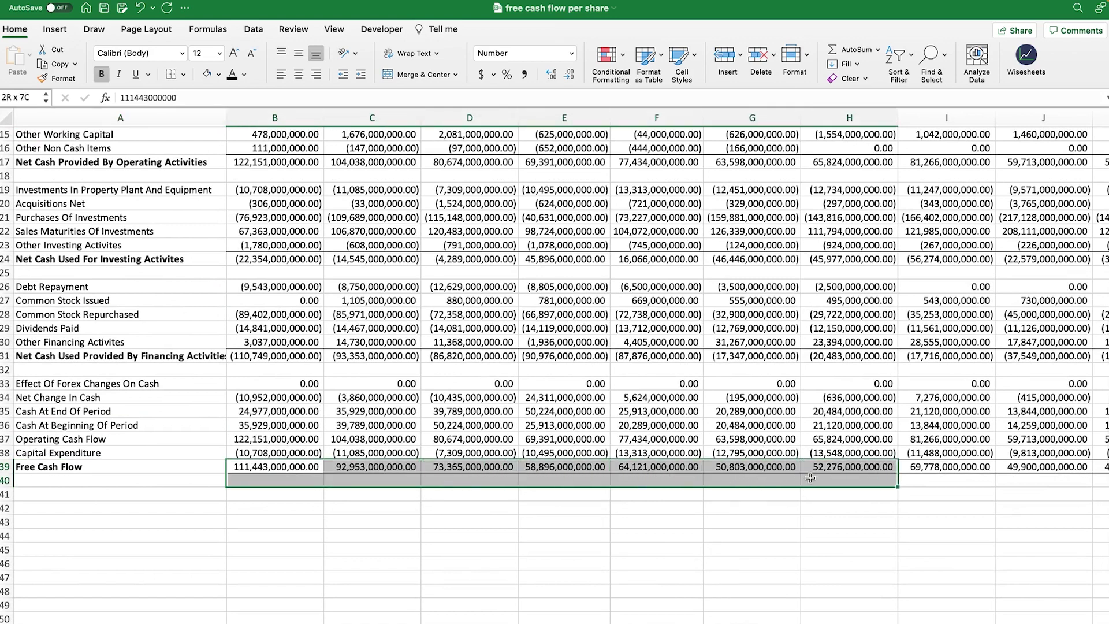
click(464, 580)
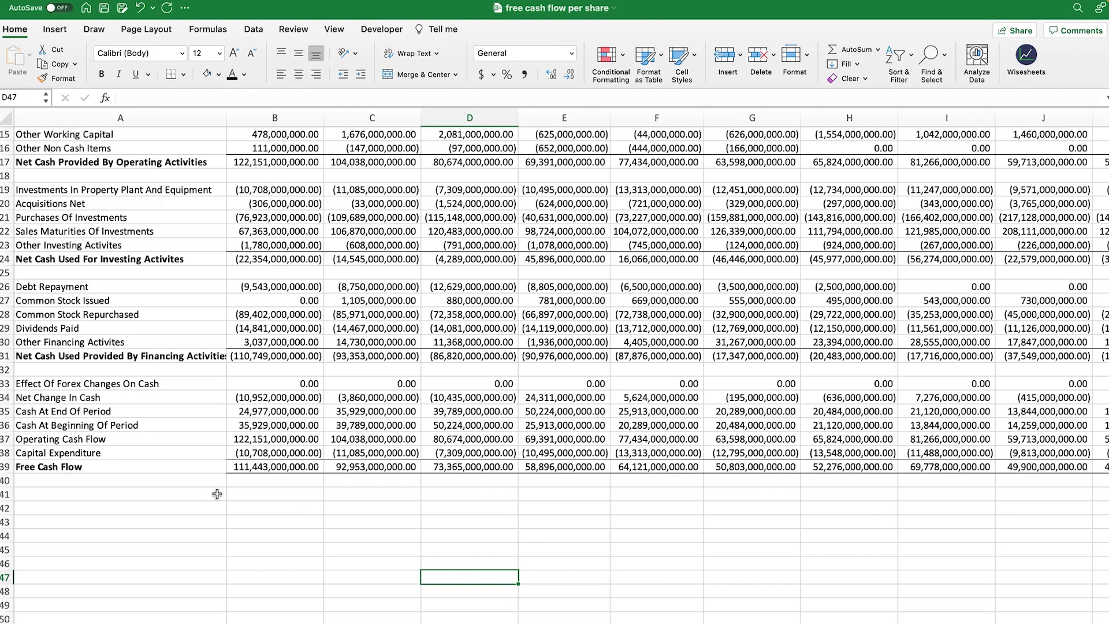
Copy the Free Cash Flow label to A41 on the cash flow sheet and extend it to "Free Cash Flow per share".
click(188, 495)
click(81, 469)
key(ctrl+c)
click(85, 494)
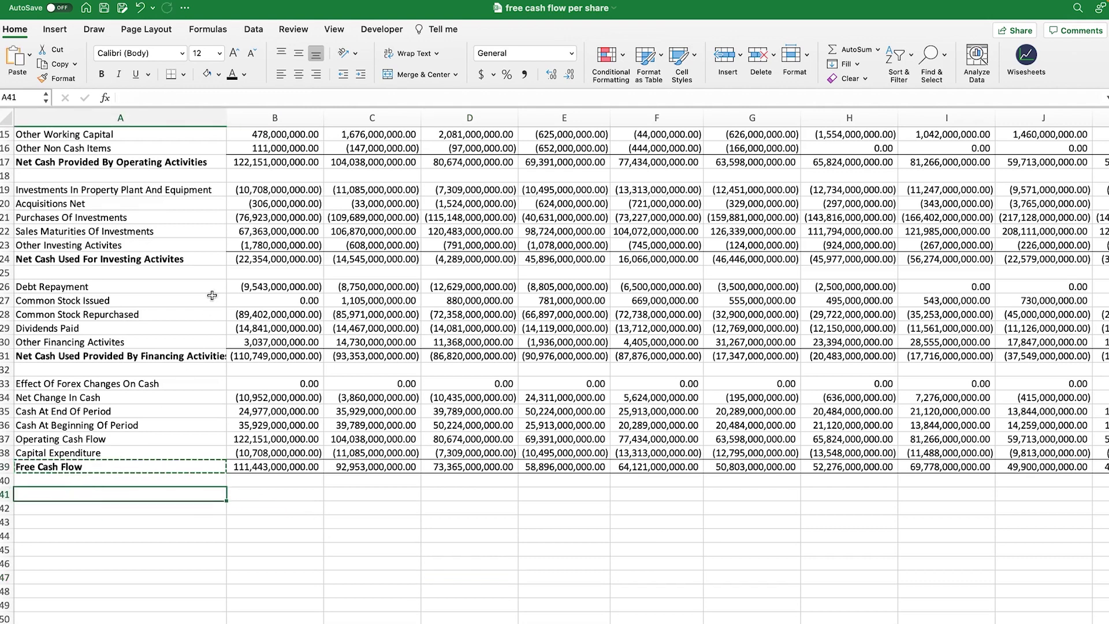
key(ctrl+v)
click(209, 100)
text(per share)
In B41, divide the 2022 free cash flow by the income statement's weighted average shares outstanding: =B39/'AAPL - Income Statement FY'!B37.
click(279, 495)
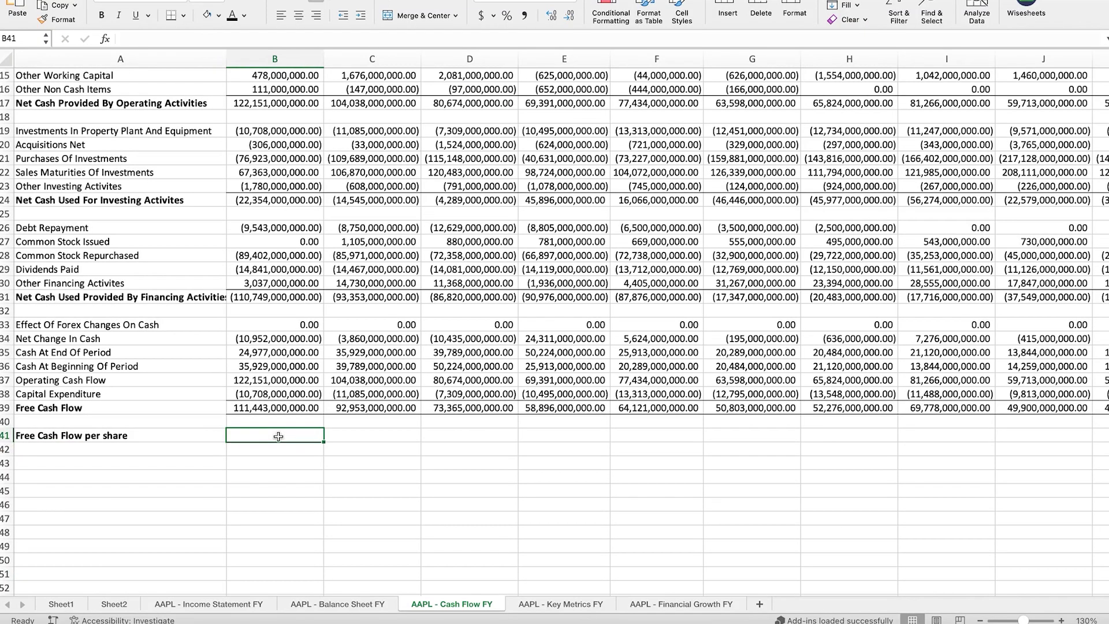
text(=)
click(274, 408)
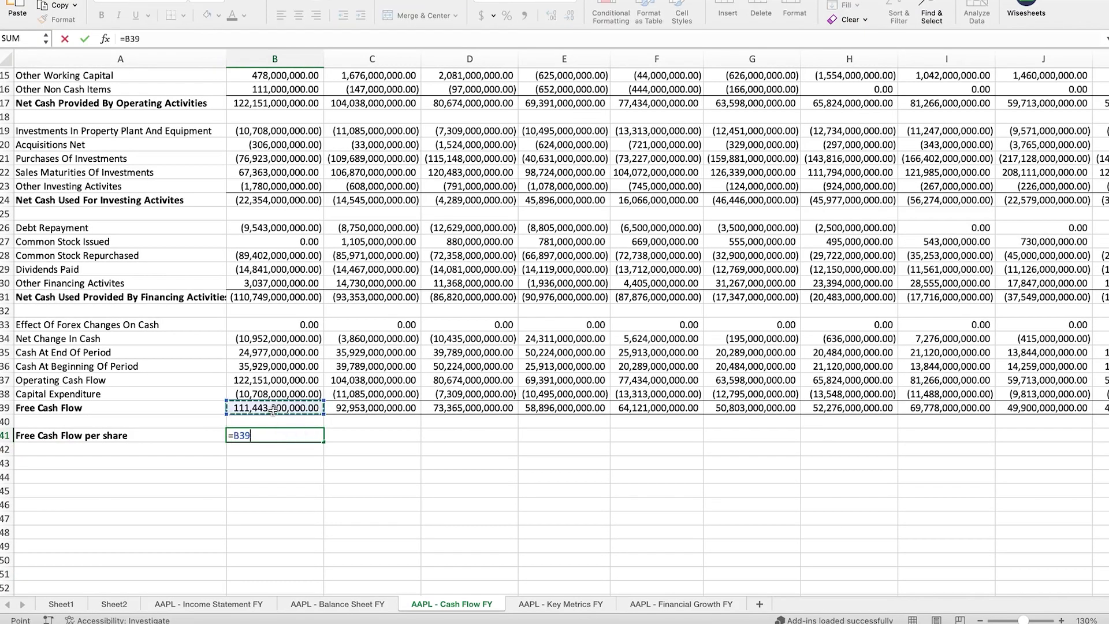
text(/)
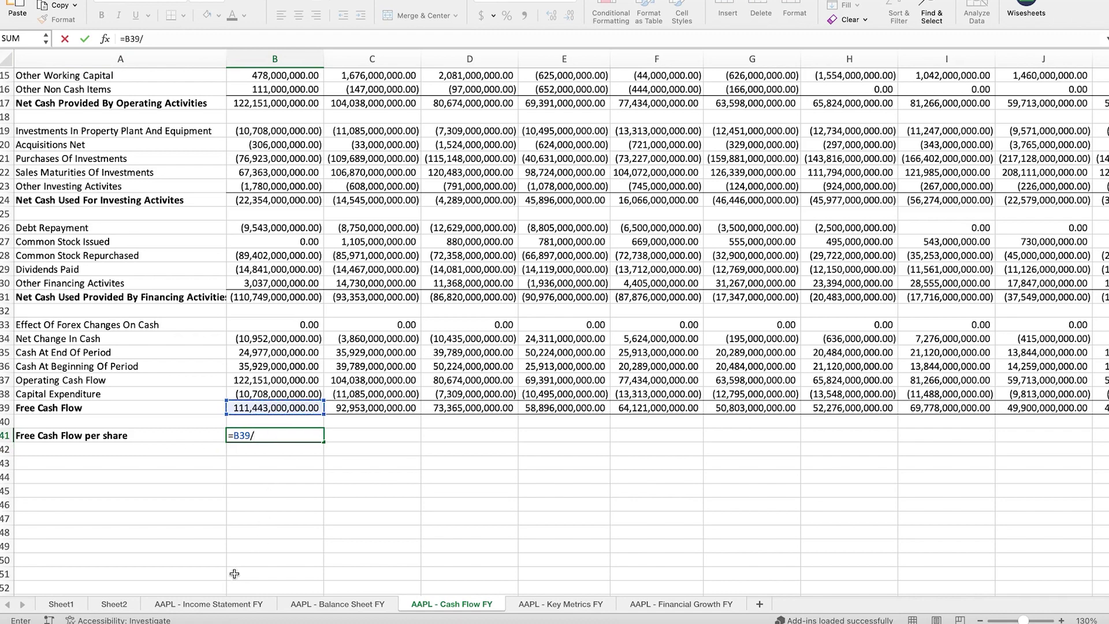
click(220, 604)
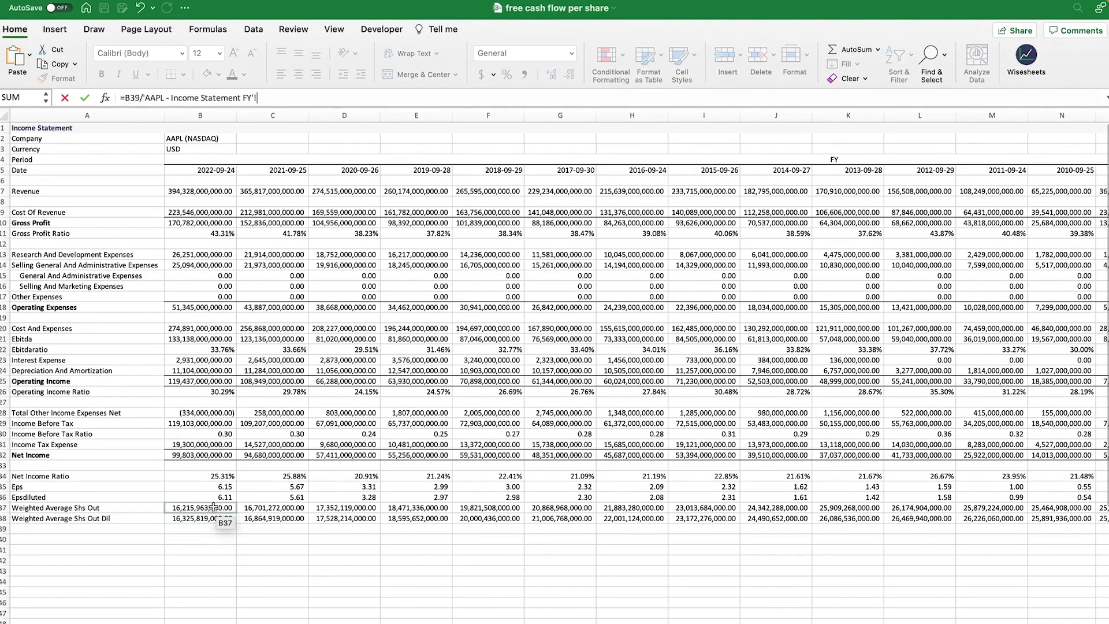
click(213, 449)
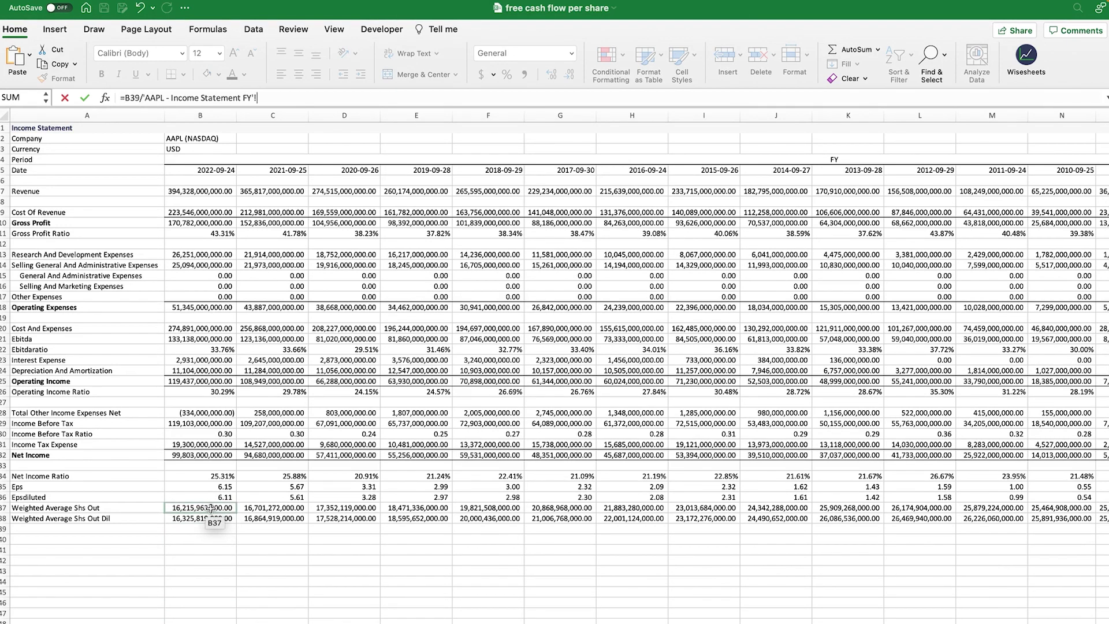
click(205, 508)
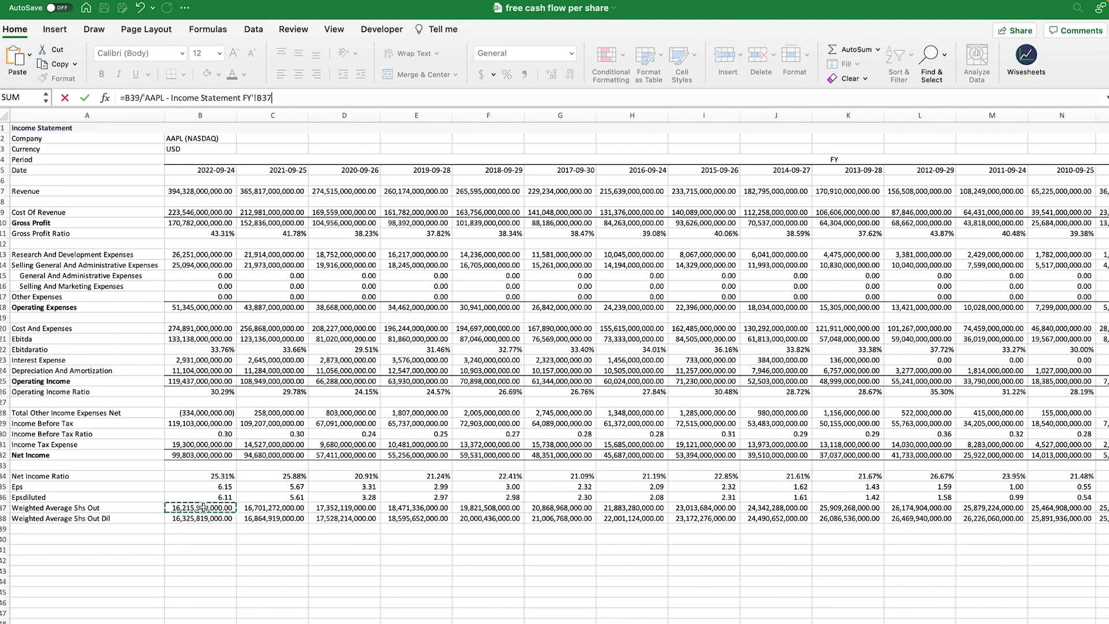
key(Return)
click(280, 495)
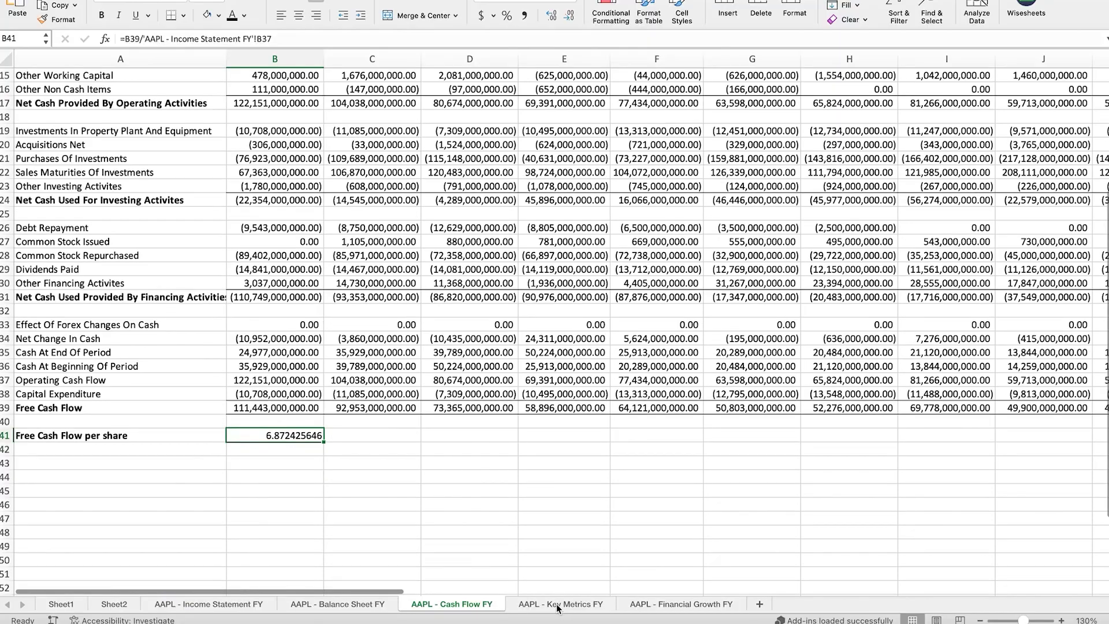
Compare the calculated free cash flow per share with the Free Cash Flow Per Share row on the AAPL key metrics sheet.
click(557, 604)
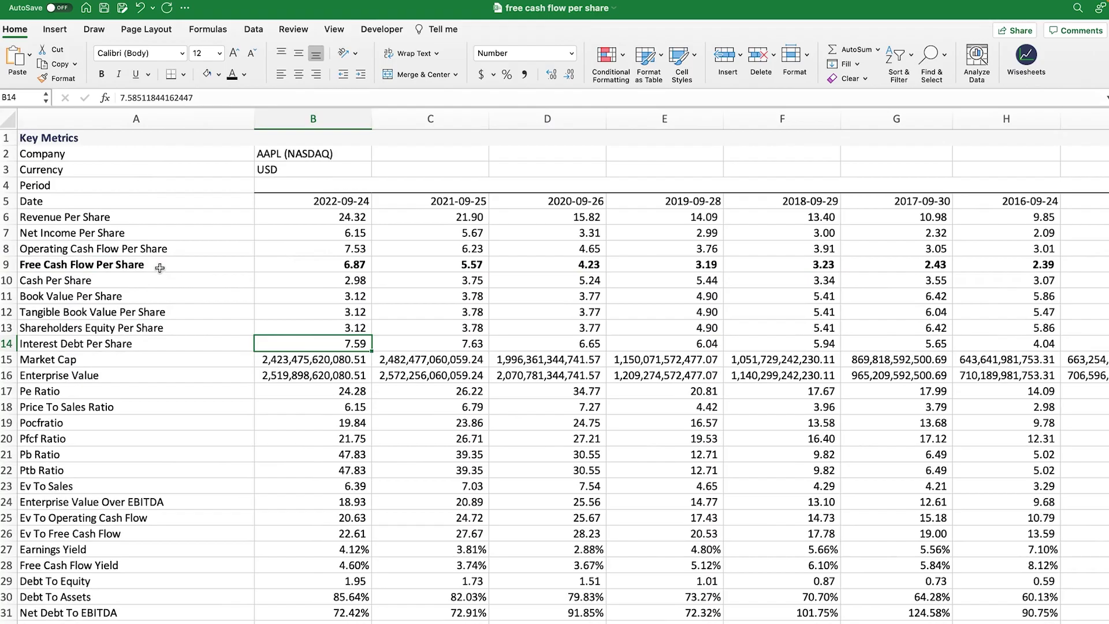
drag(160, 268, 902, 266)
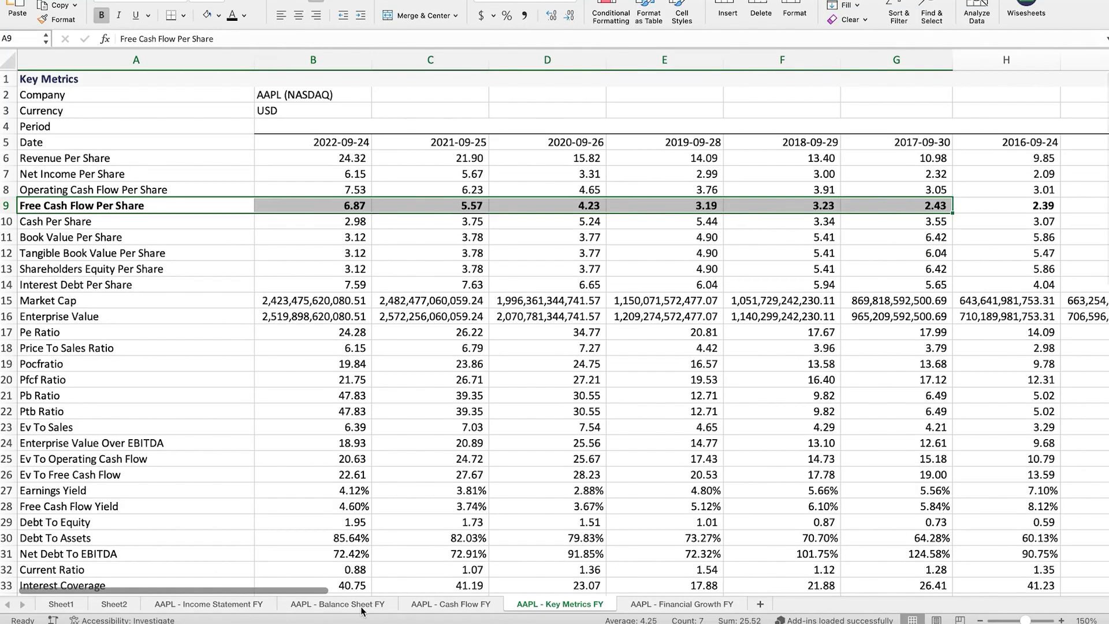
click(355, 605)
click(438, 607)
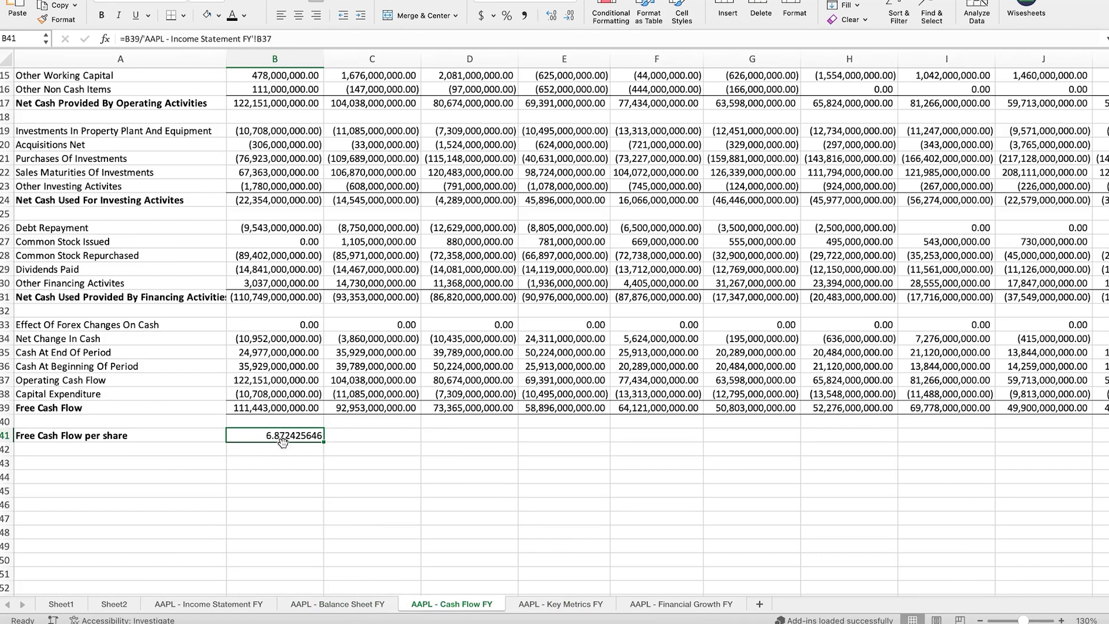
Copy the "Free Cash Flow per share" label from A41 into A42 on the cash flow sheet.
click(95, 448)
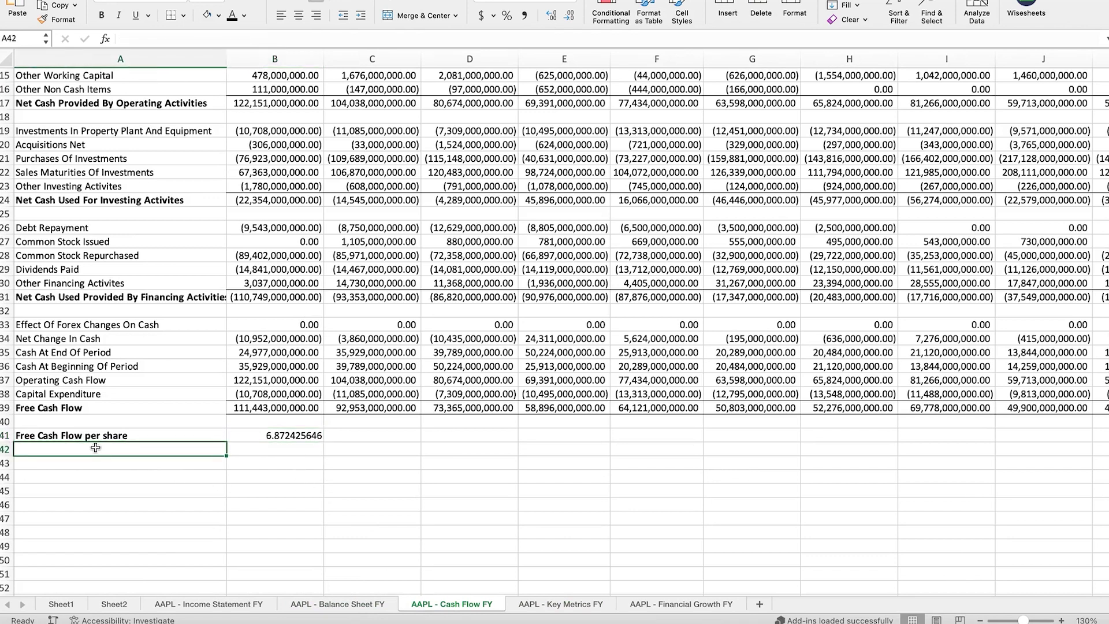
click(96, 437)
key(ctrl+c)
click(106, 451)
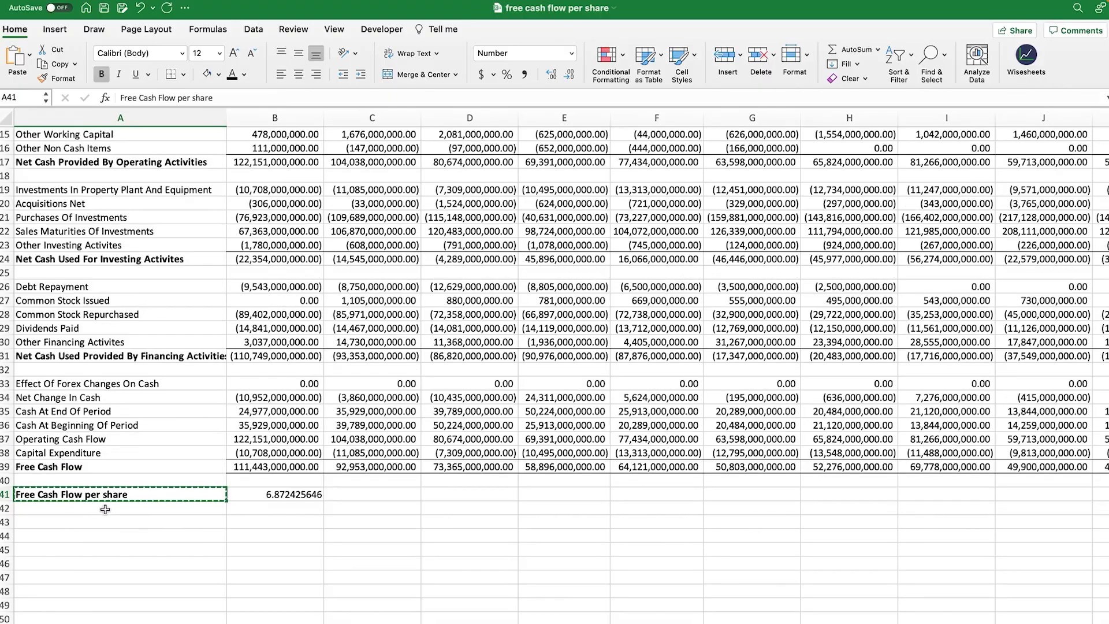
key(ctrl+v)
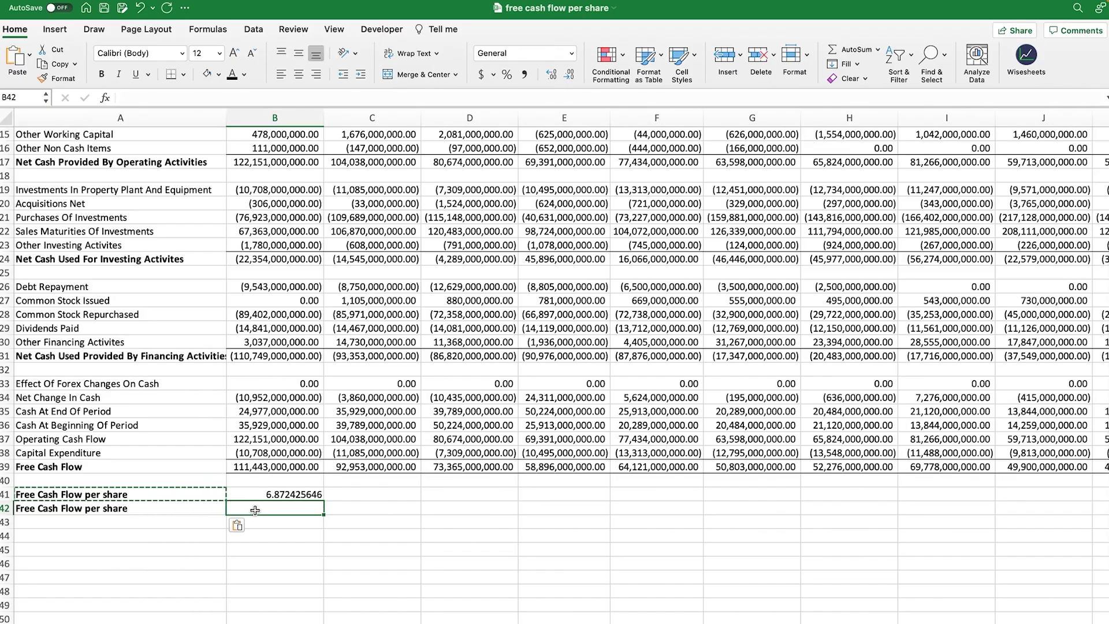
In B42, add the negative capital expenditure to the net cash provided by operating activities for 2022: =B17+B38.
click(255, 510)
text(=)
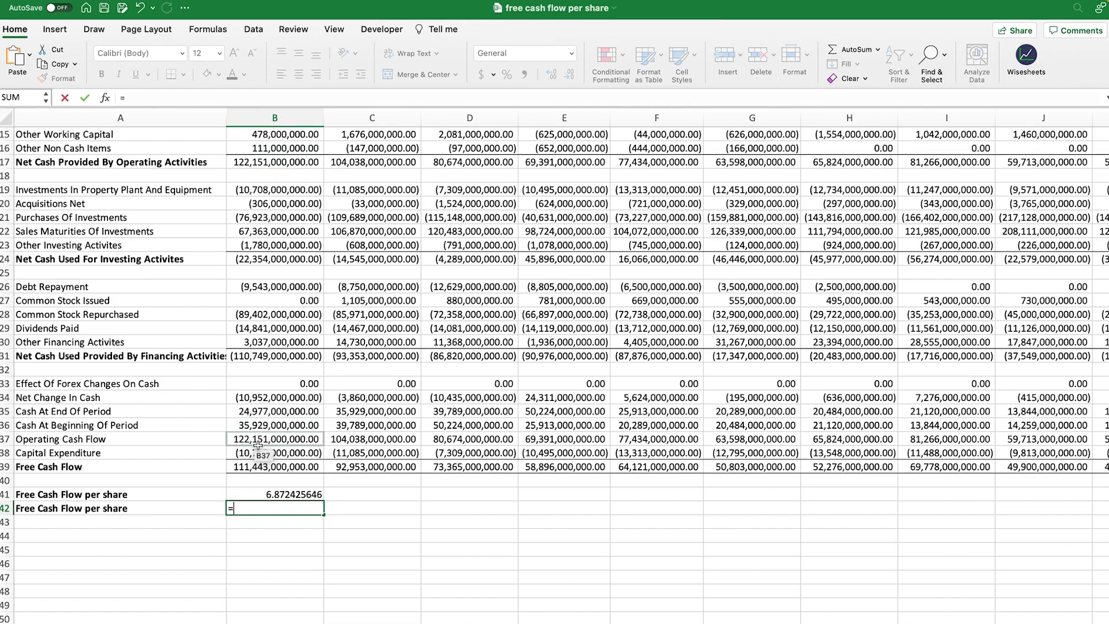
click(275, 163)
text(-)
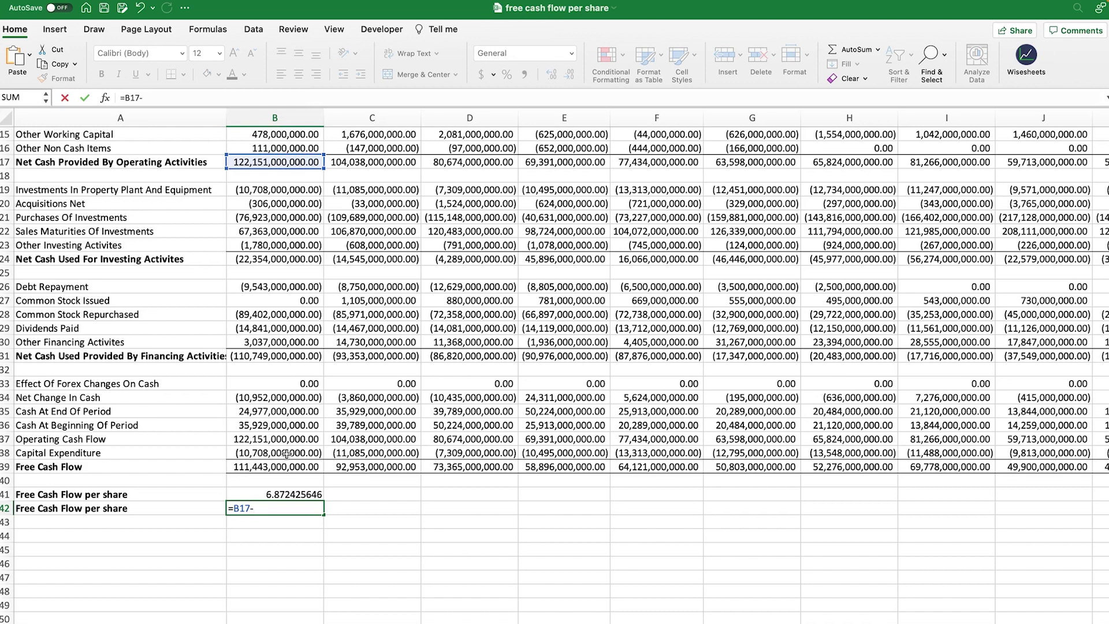
click(161, 99)
click(258, 454)
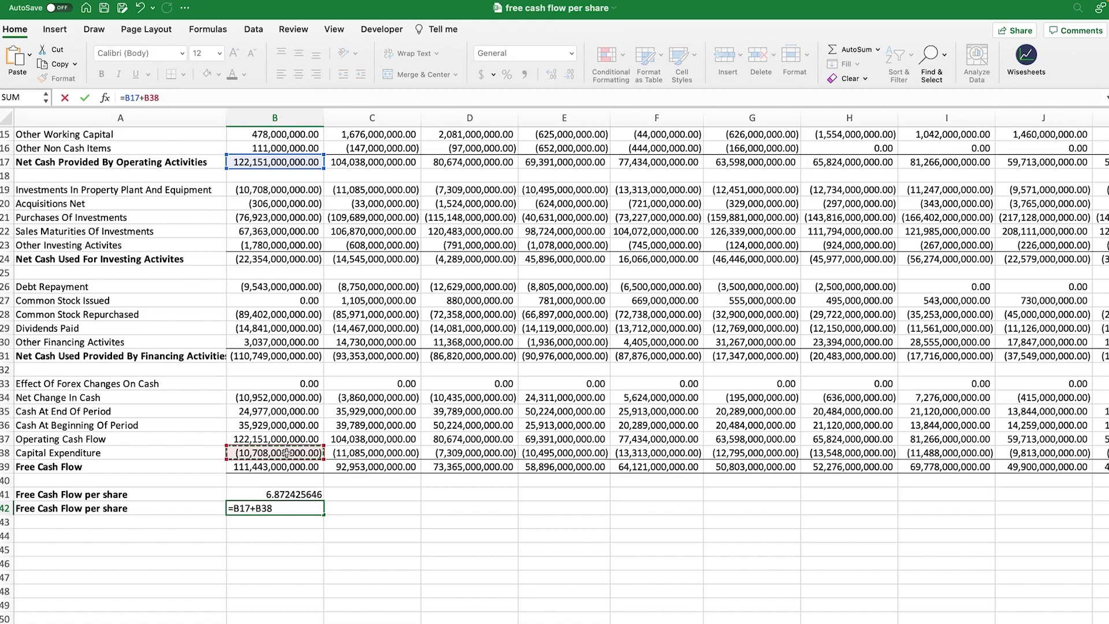
key(Return)
click(263, 509)
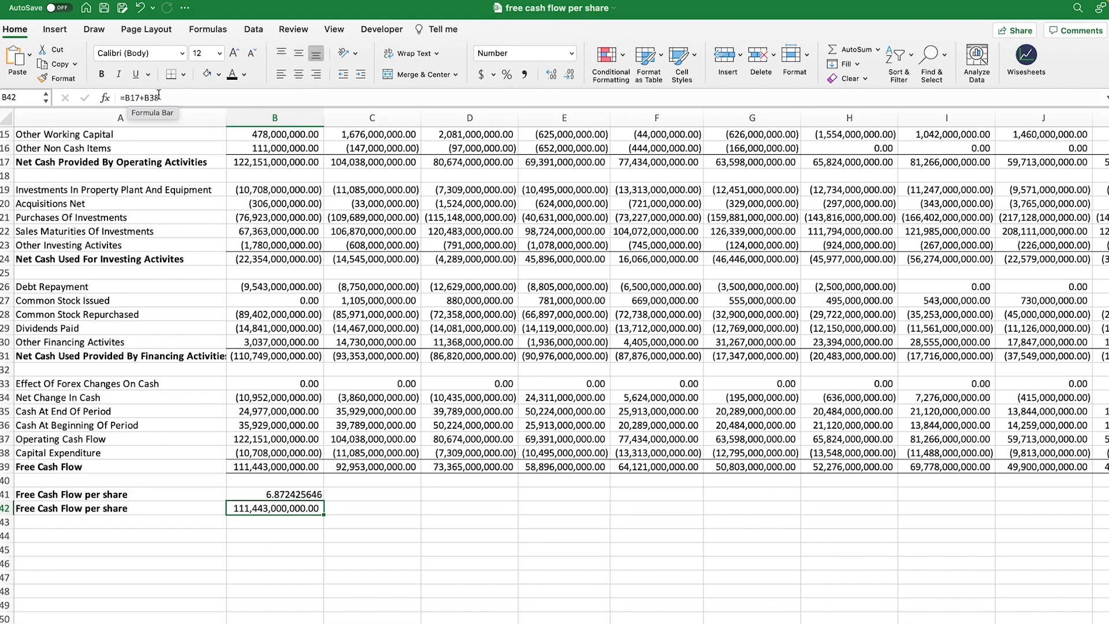
Complete B42 by bracketing the sum and dividing by the income statement's weighted average shares: =(B17+B38)/'AAPL - Income Statement FY'!B37.
click(123, 97)
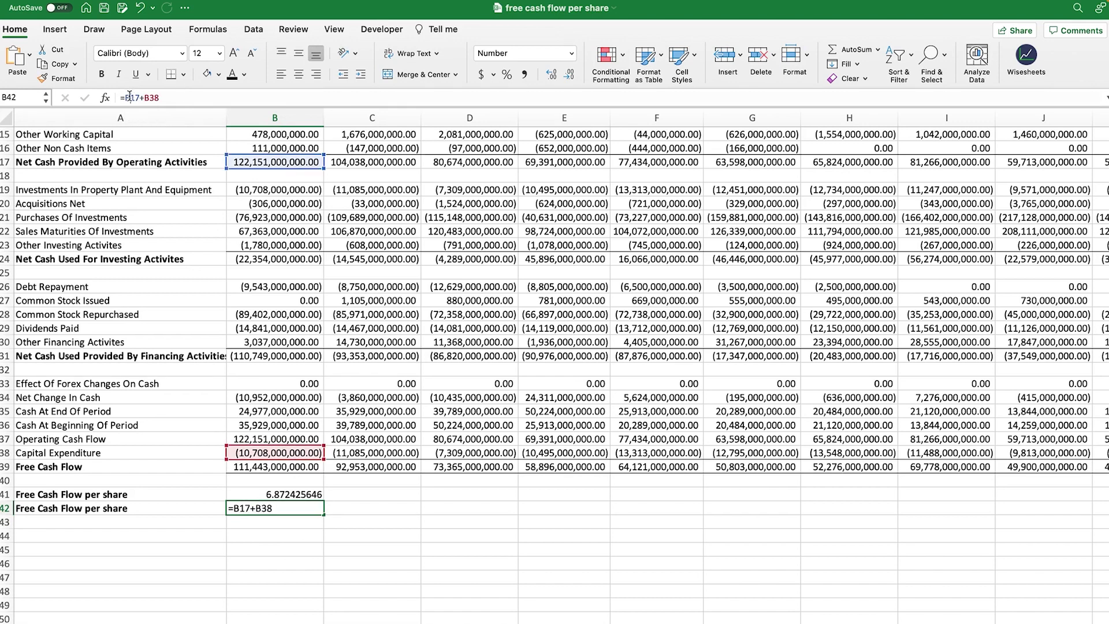
text(()
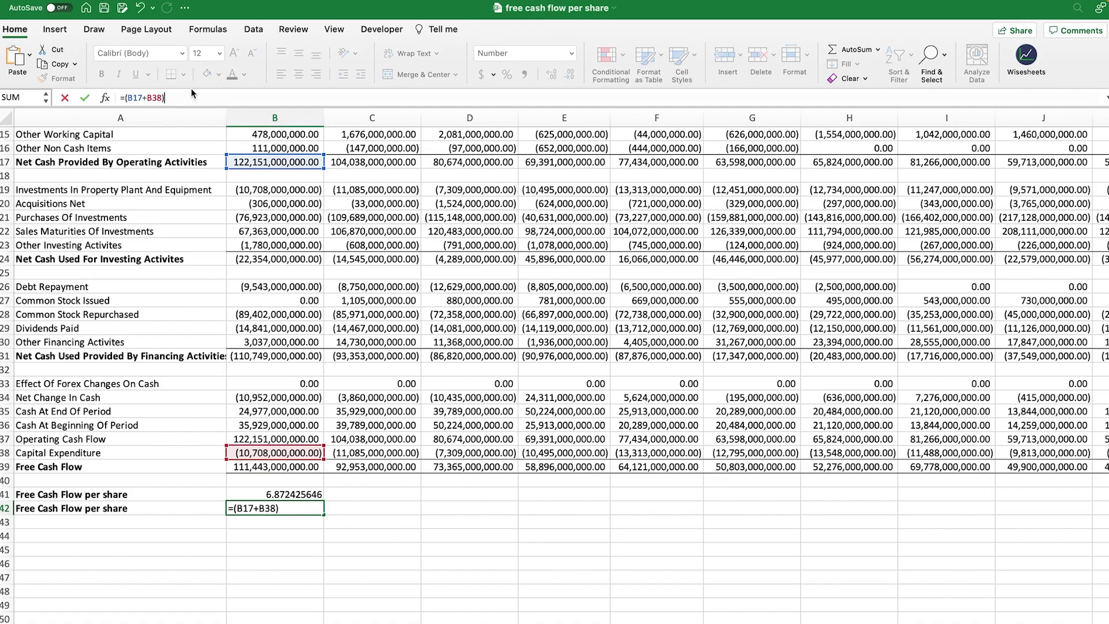
text()/)
click(210, 623)
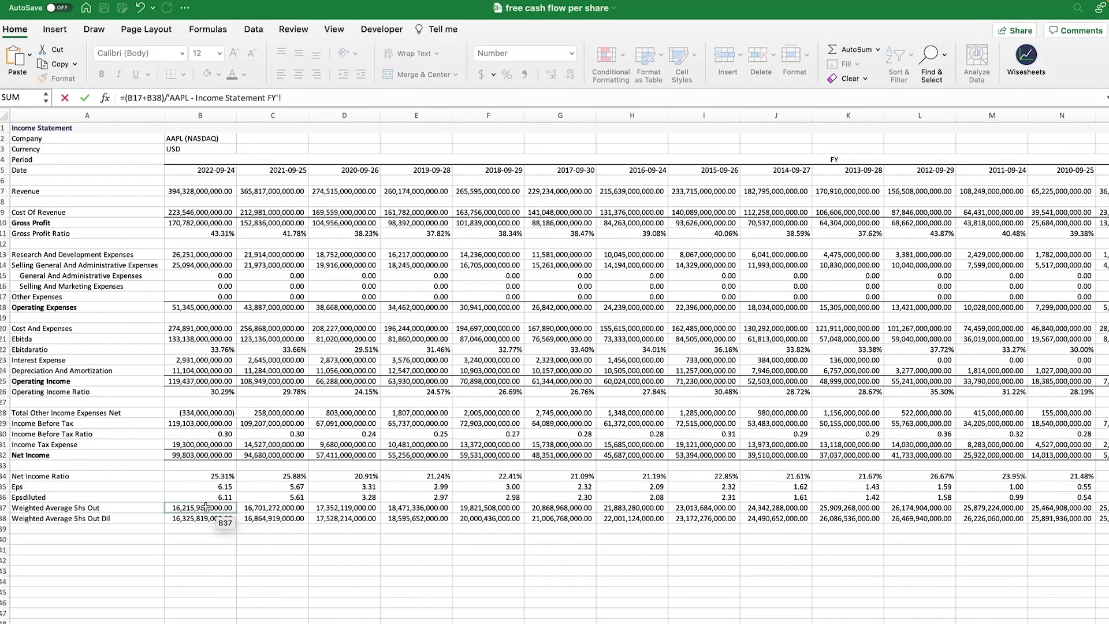
click(207, 450)
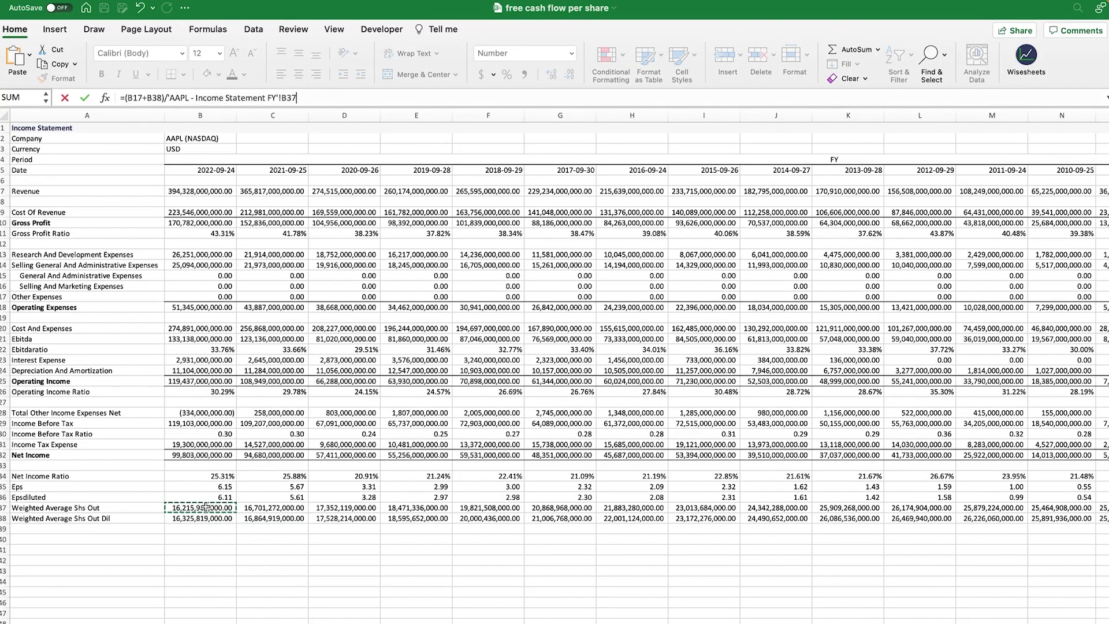
key(Return)
click(311, 510)
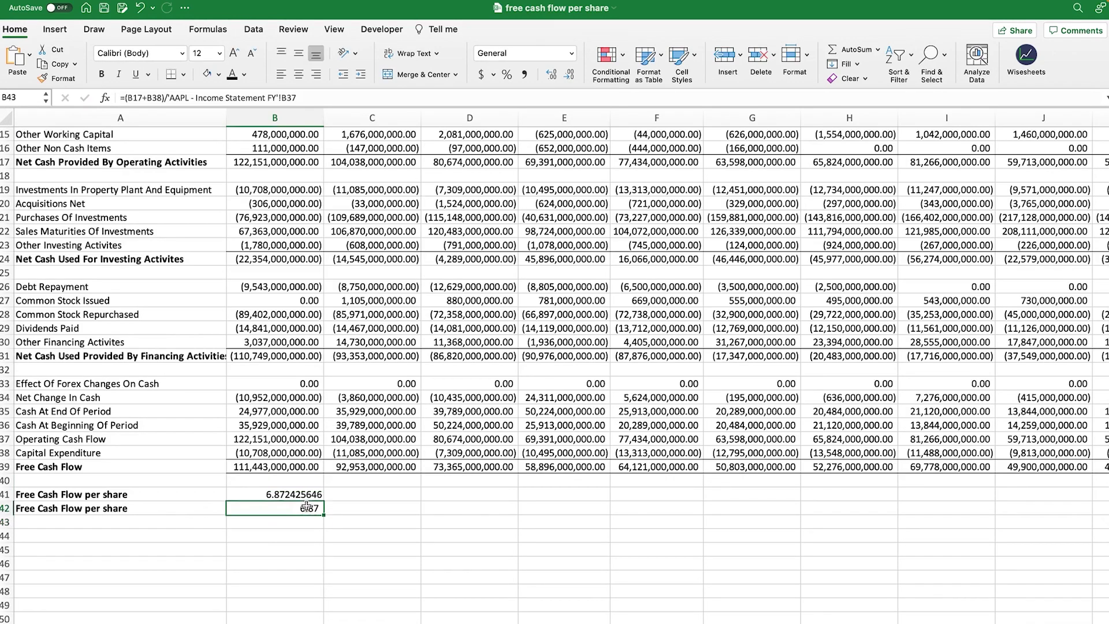
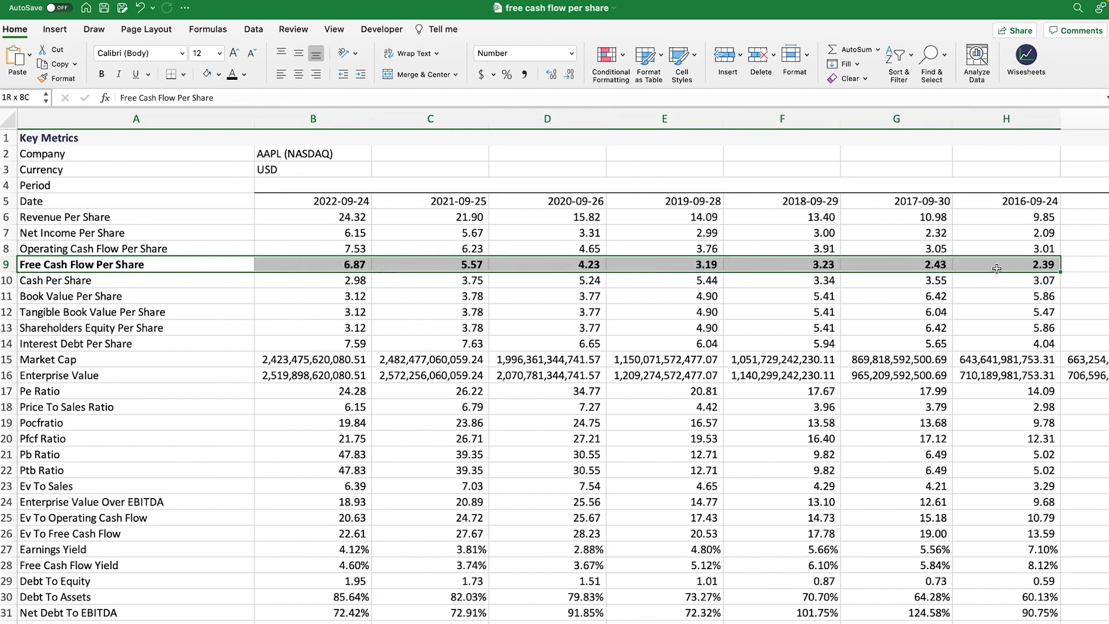
Review Apple's Free Cash Flow Per Share row in the key metrics, and the row 2 formulas of Sheet2's stock comparison table.
drag(997, 268, 997, 268)
click(119, 604)
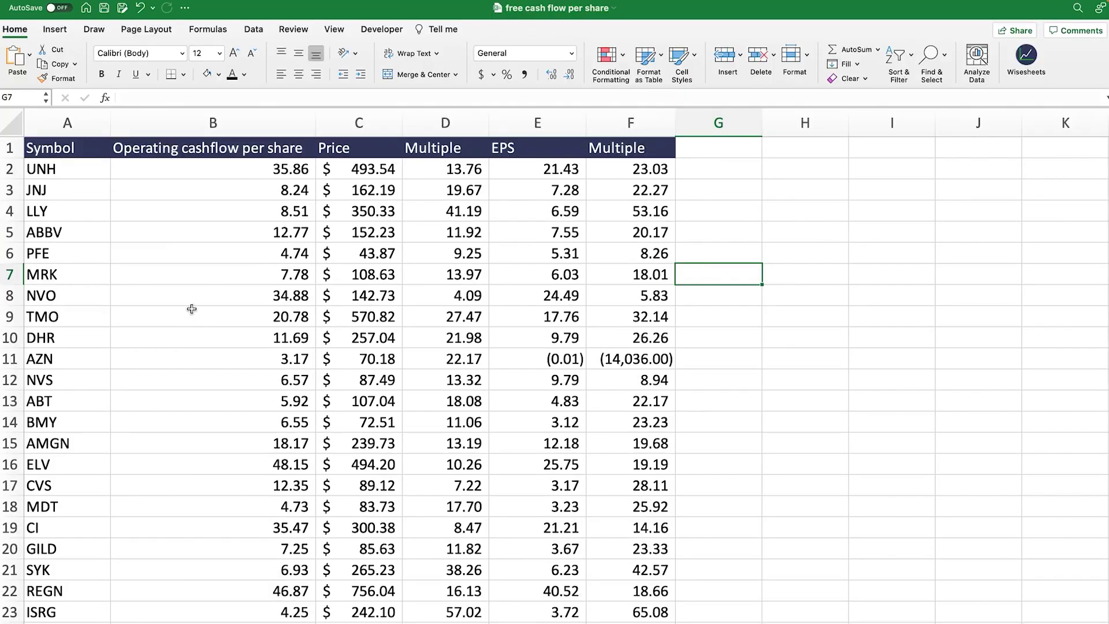
click(193, 169)
click(351, 166)
click(457, 168)
click(631, 168)
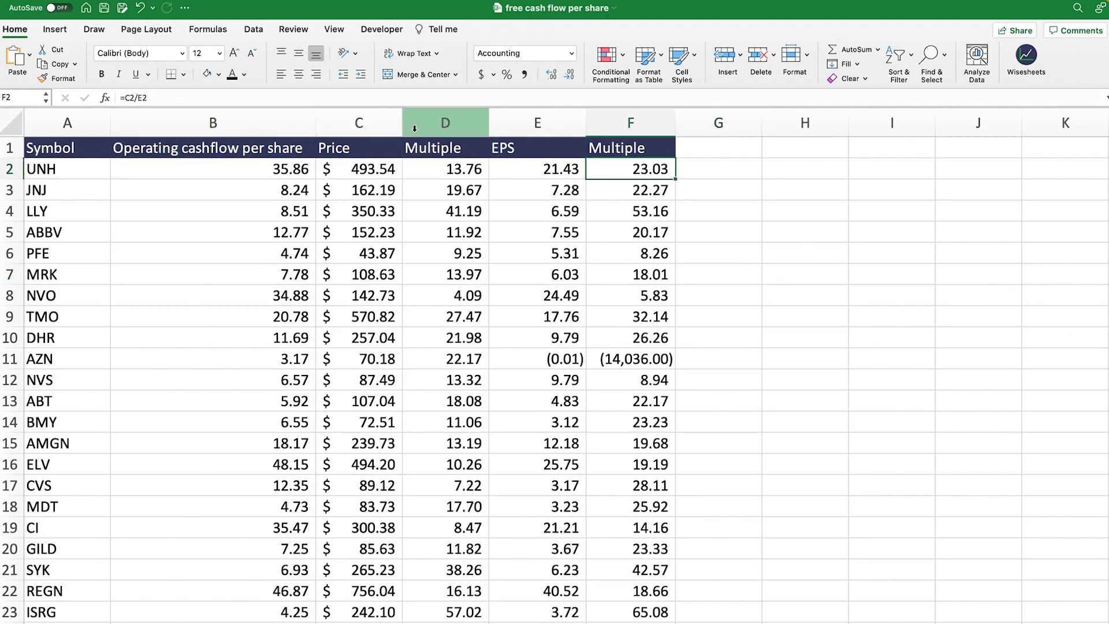
Delete the Multiple, EPS and second Multiple columns (D to F) from Sheet2's stock table.
click(470, 121)
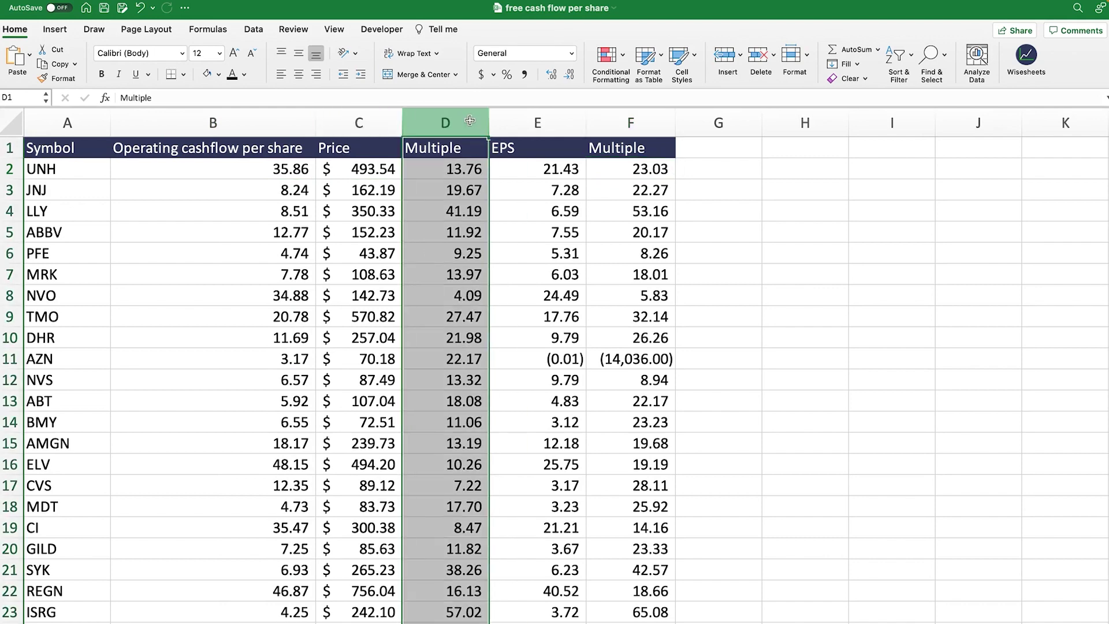
shift+click(646, 120)
right_click(646, 120)
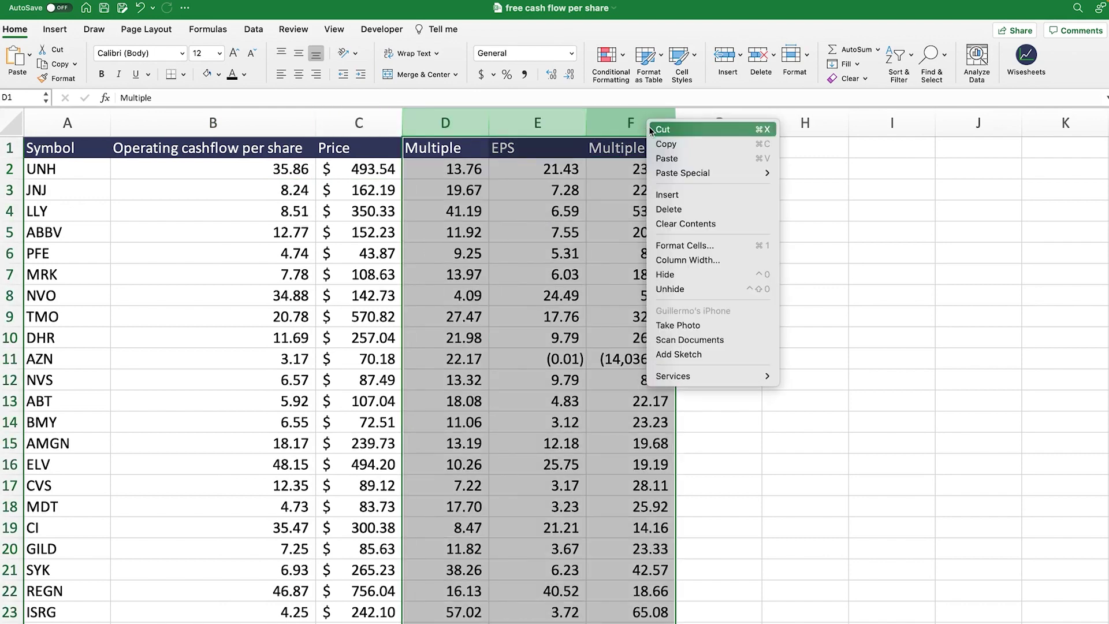
click(673, 208)
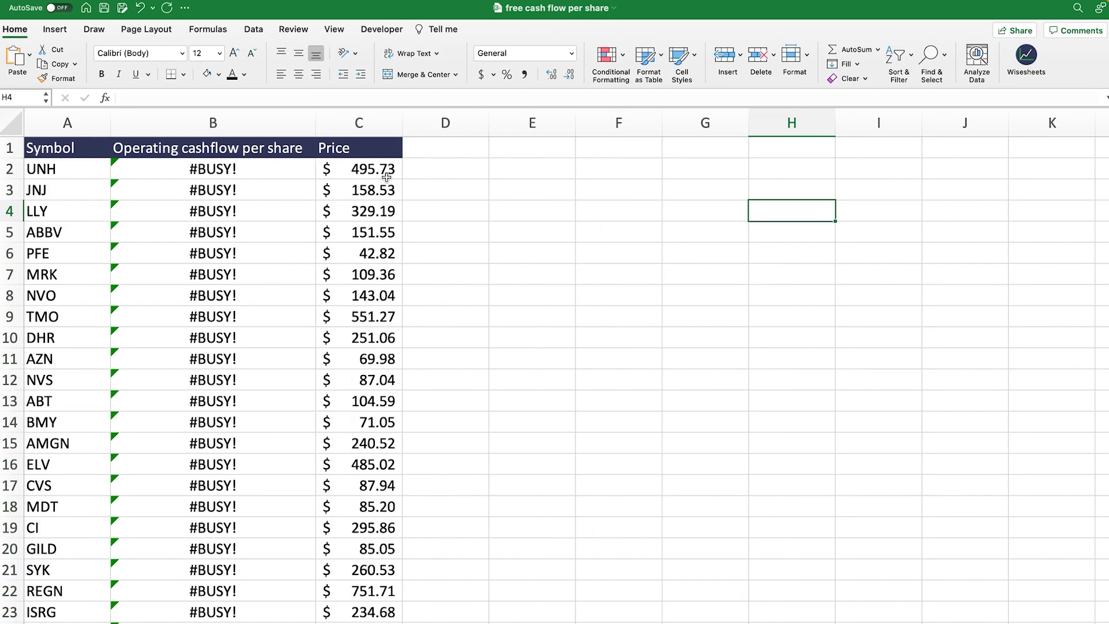
Examine the WISEPRICE formula in C2 alongside the WisePrice function reference in the Wisesheets add-in.
click(372, 169)
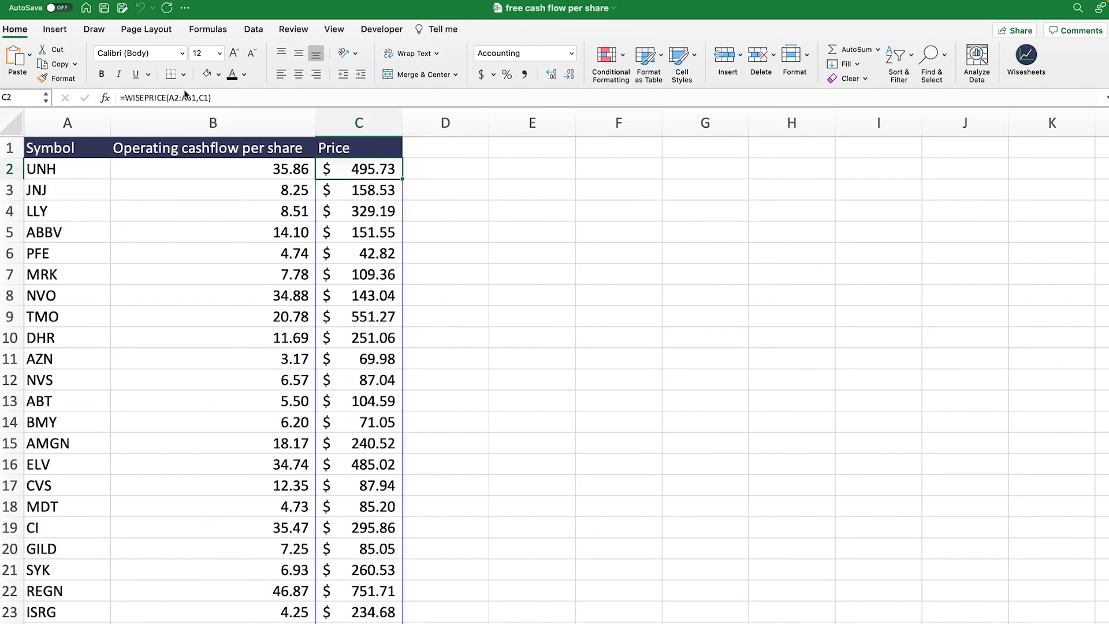
click(174, 97)
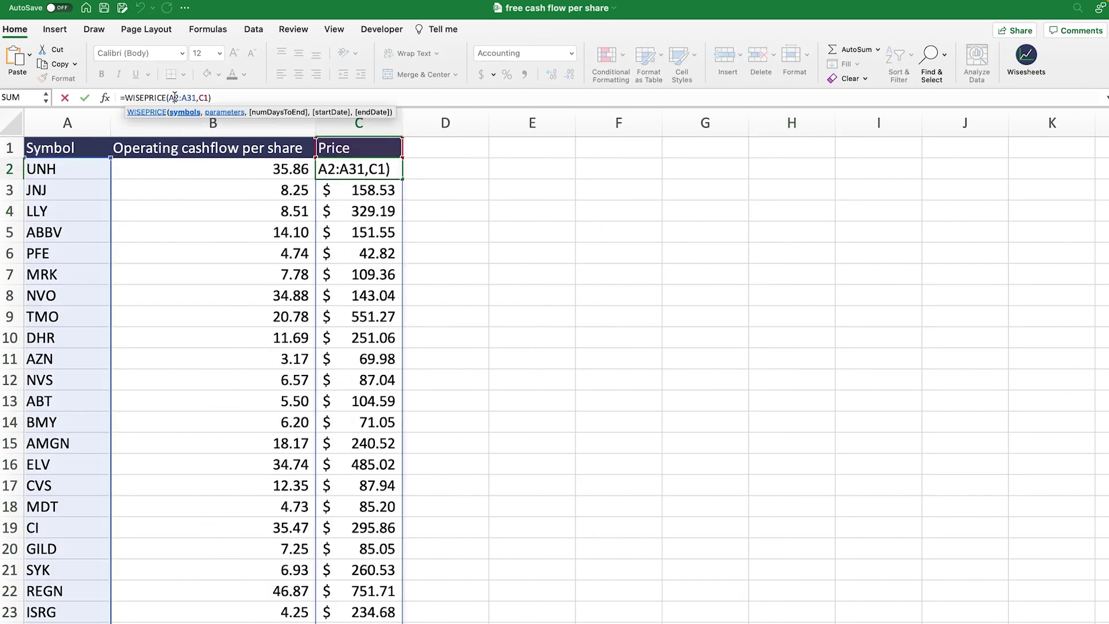
click(1028, 63)
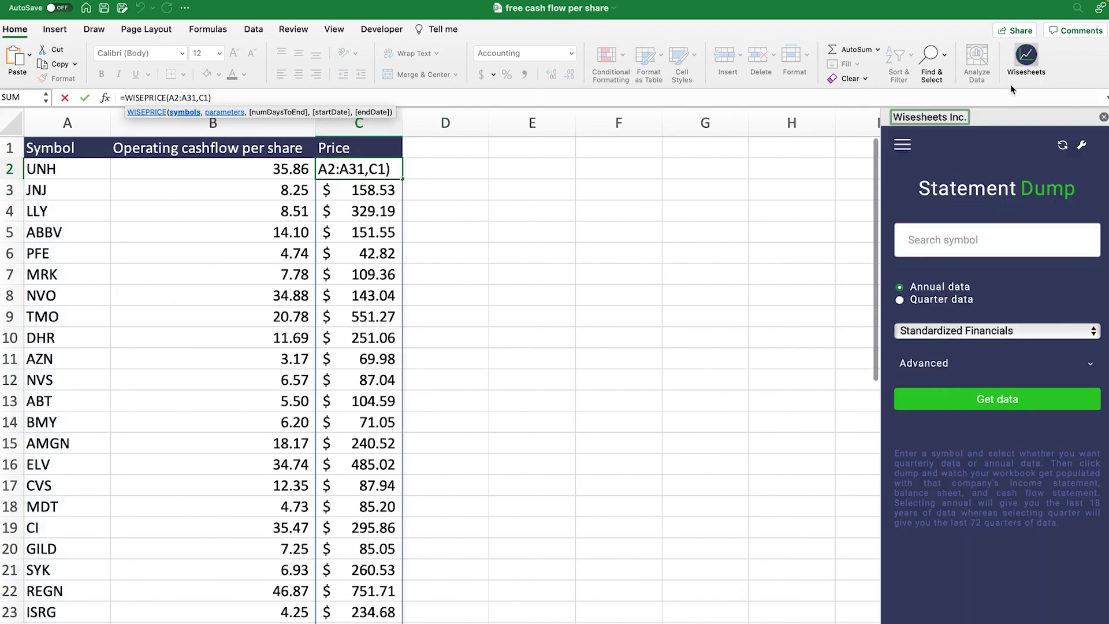
click(903, 146)
click(941, 289)
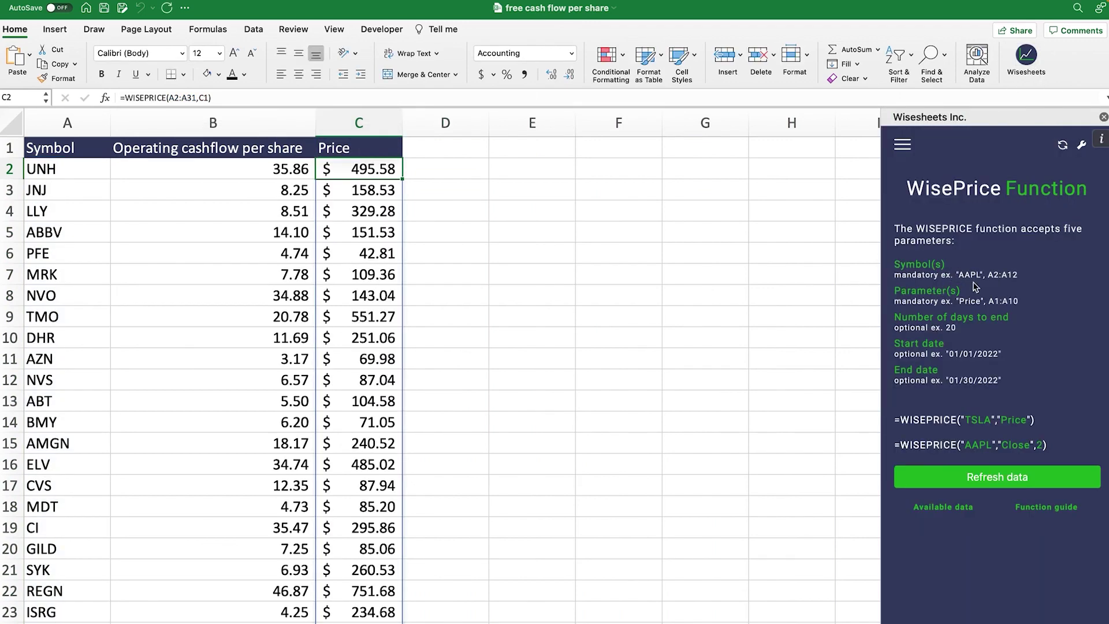
click(174, 97)
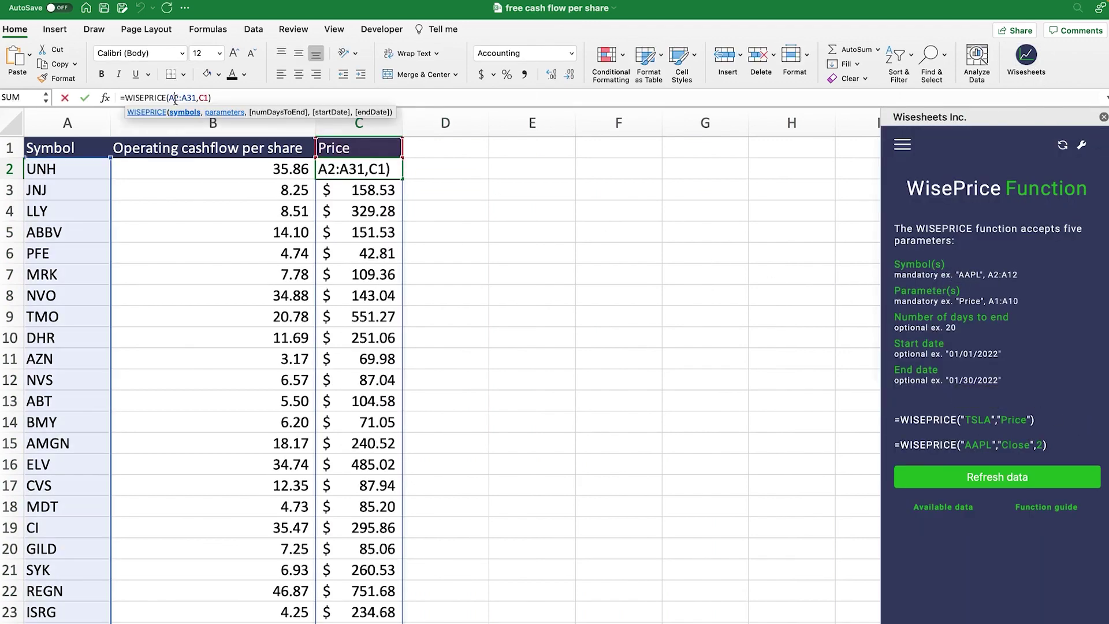
click(215, 97)
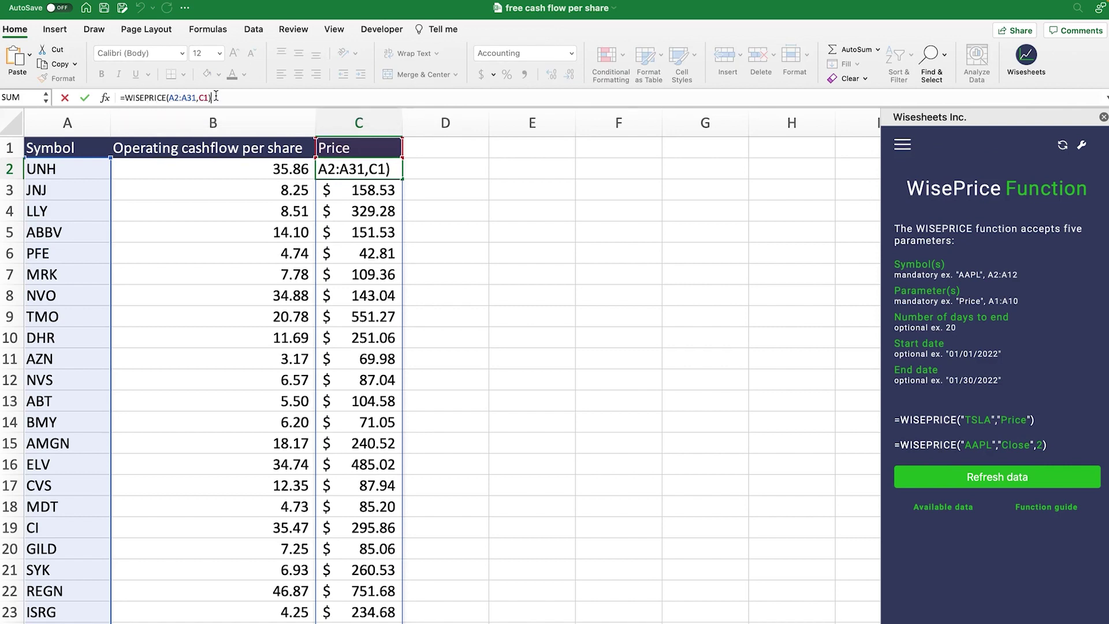
key(Return)
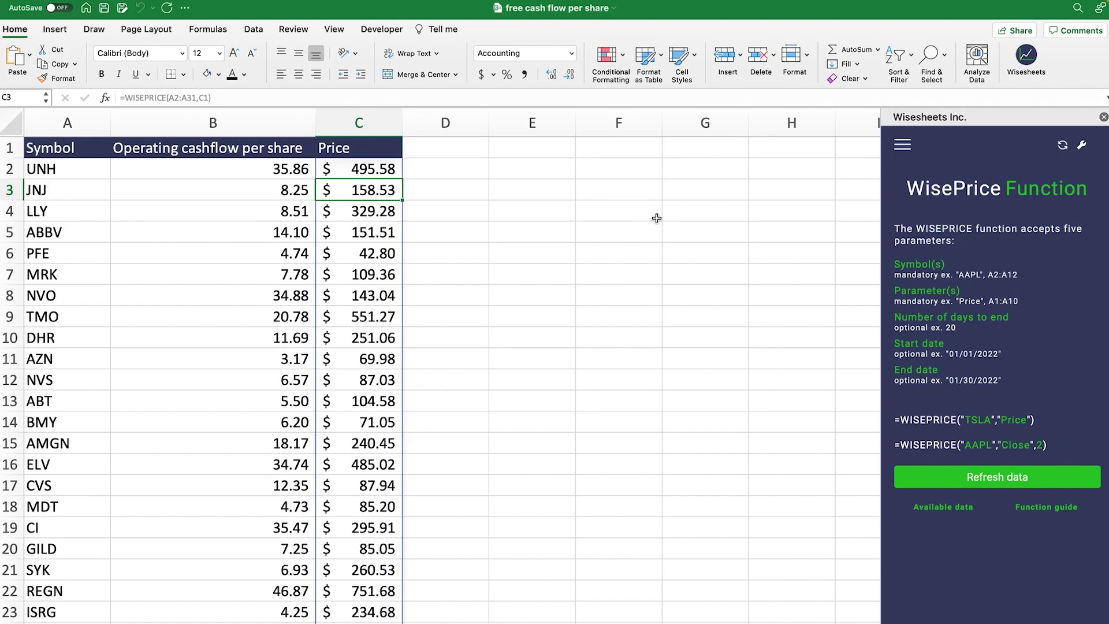
click(1104, 117)
Change the header in B1 to "free cashflow per share", replacing only the word "Operating".
click(186, 150)
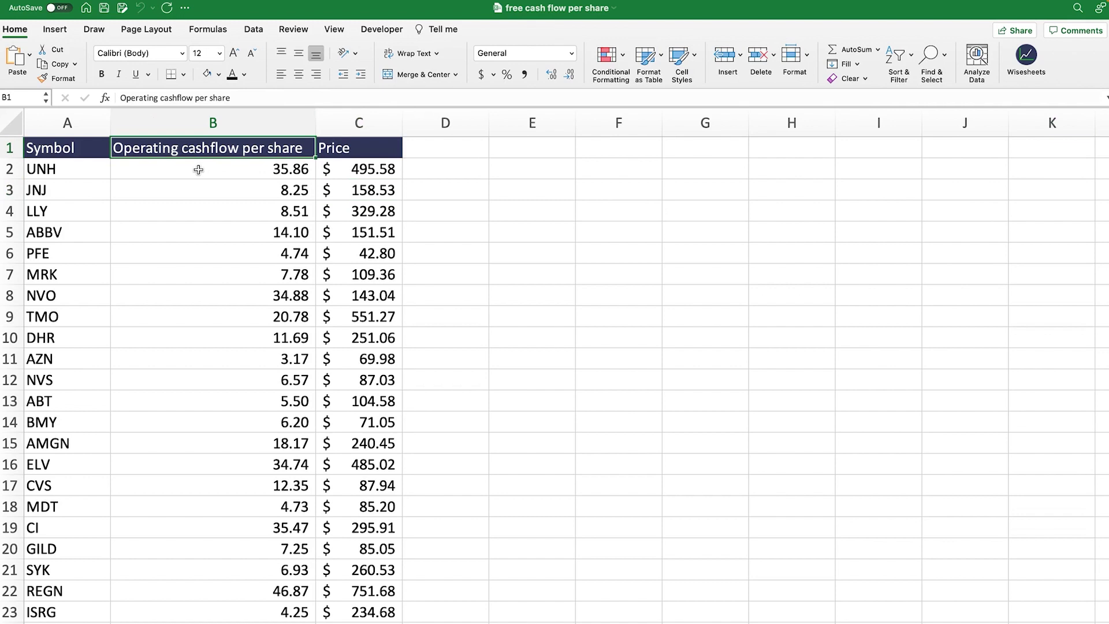
drag(158, 98, 120, 99)
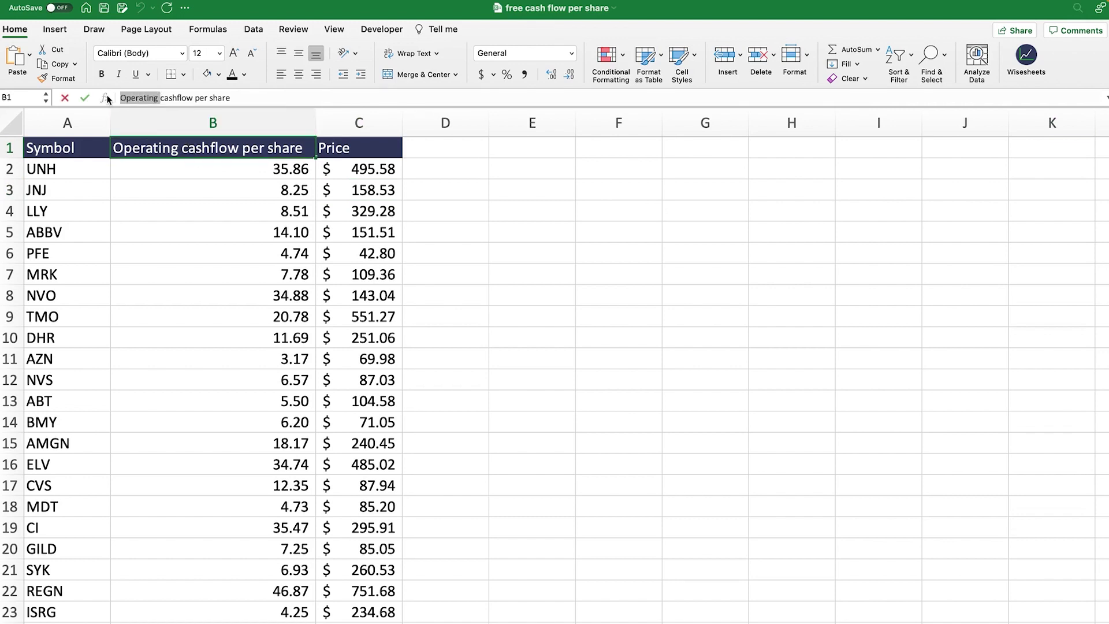
key(BackSpace)
text(free)
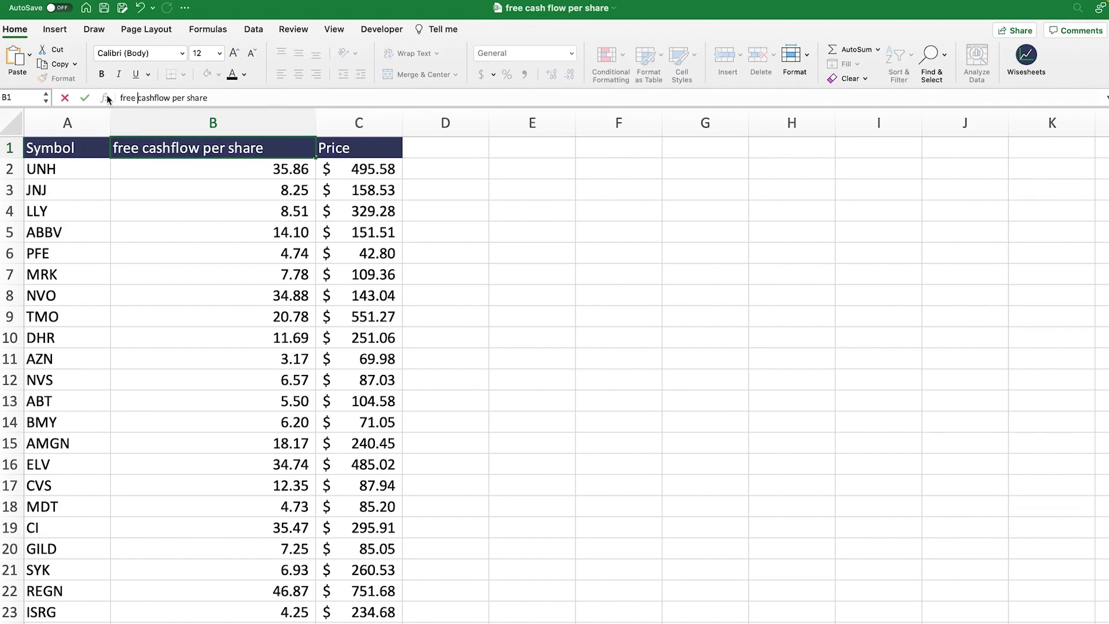
key(Return)
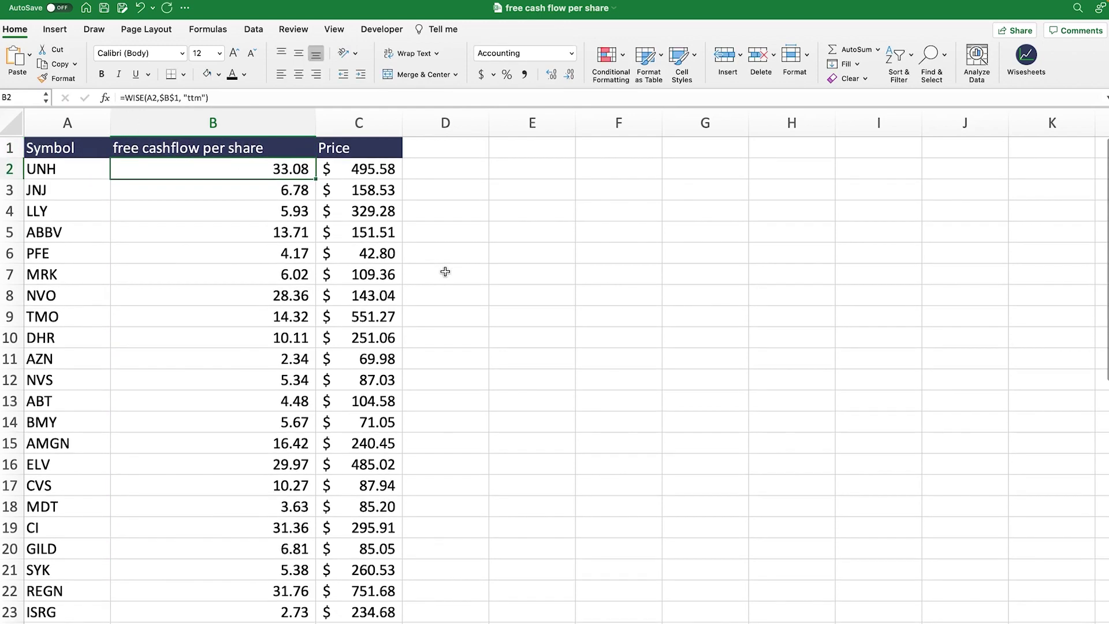
Look through the free cash flow per share figures for all symbols and inspect the WISE formula in B2.
scroll(445, 272, down, 4)
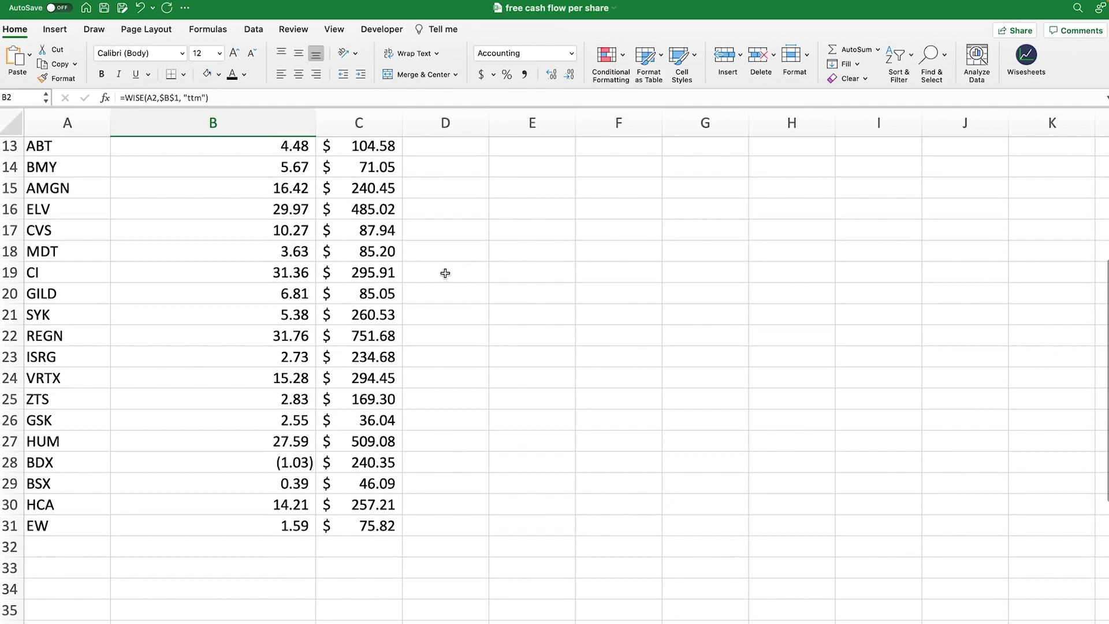
scroll(445, 273, up, 4)
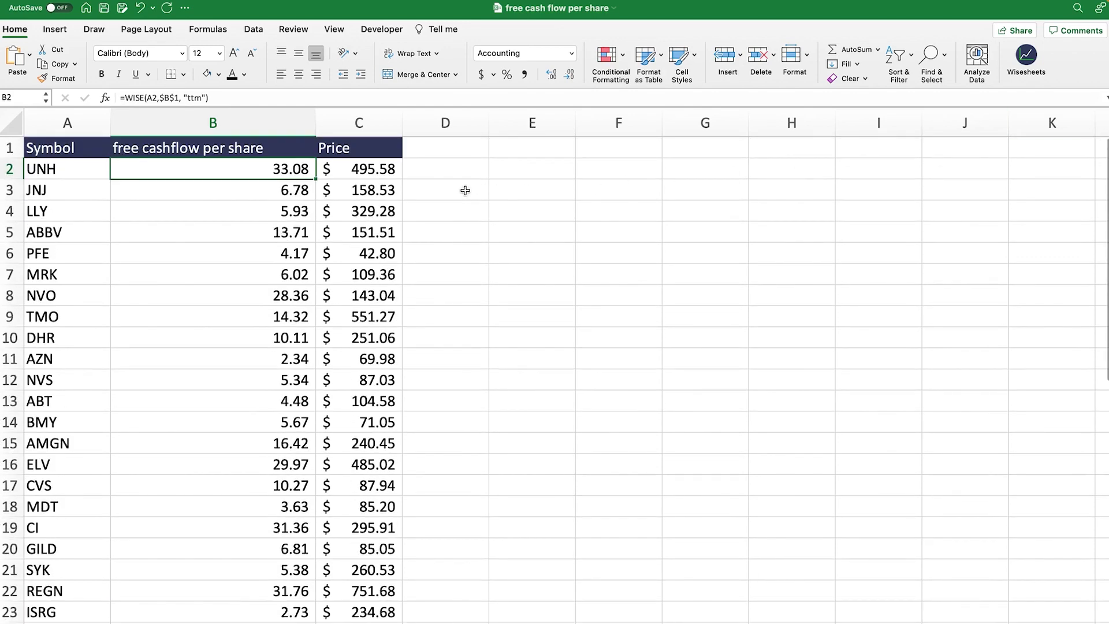
click(224, 97)
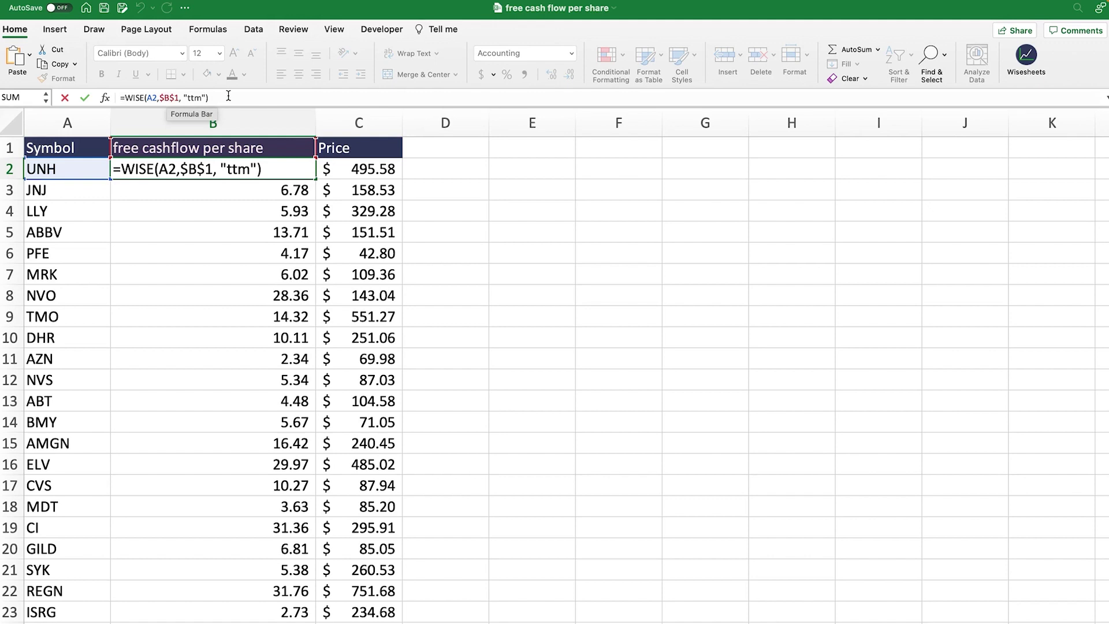
key(Return)
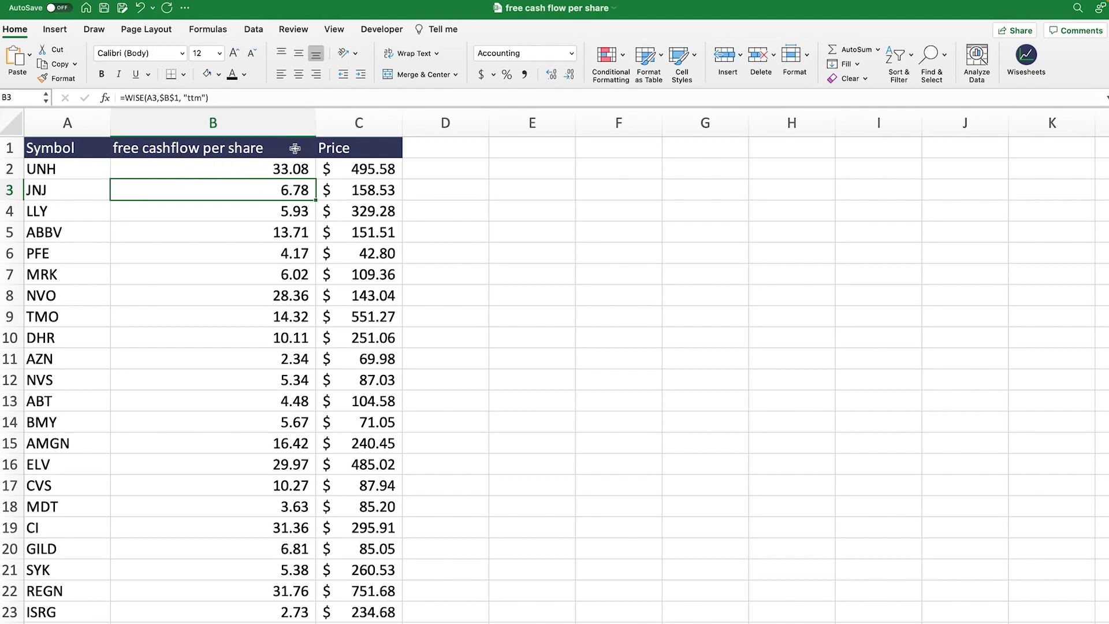
click(267, 169)
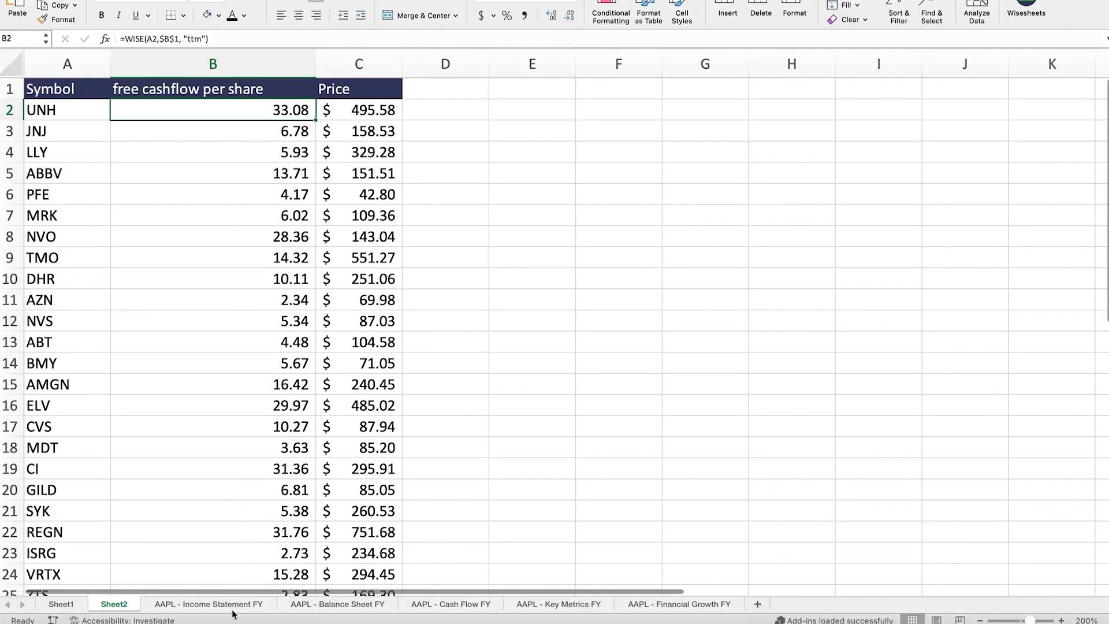
Review Apple's Free Cash Flow figures in B39:E39 on the AAPL - Cash Flow FY sheet.
click(451, 607)
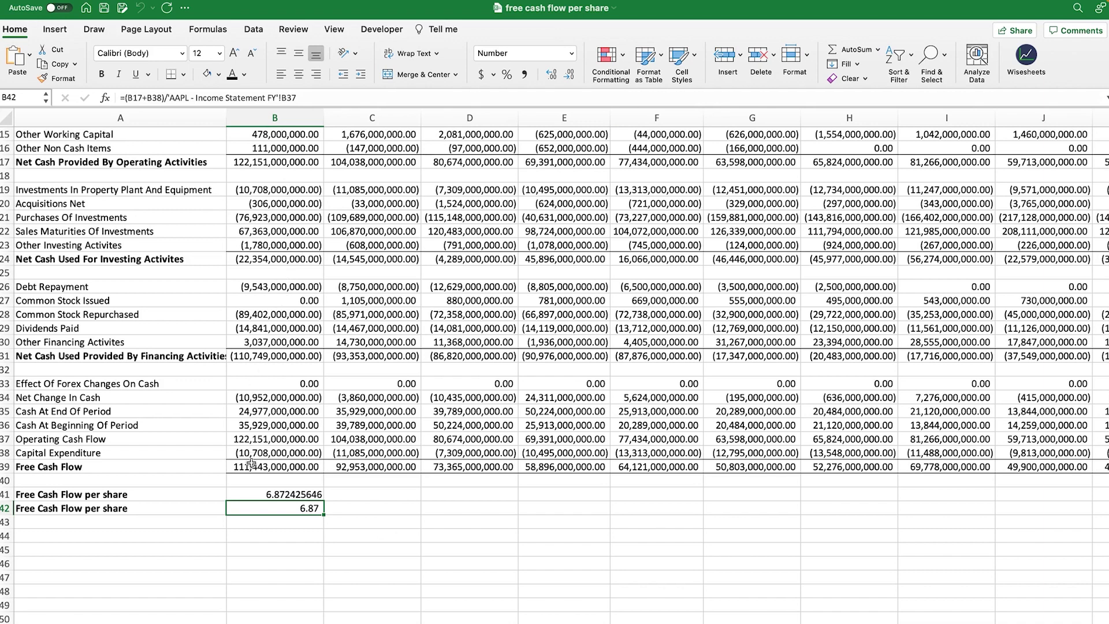
drag(257, 468, 594, 472)
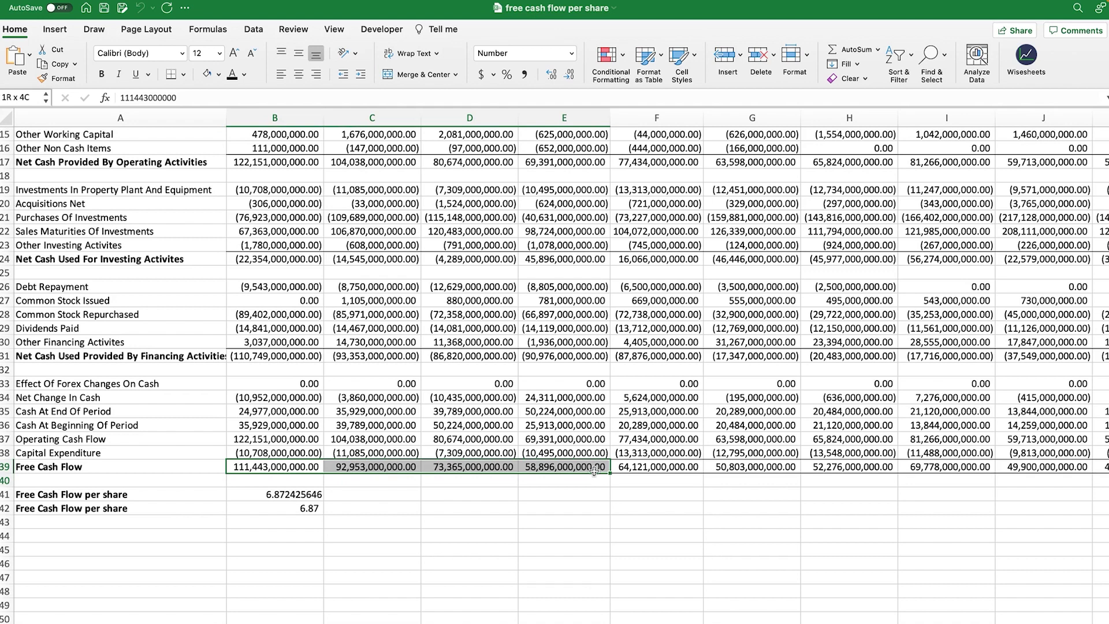
drag(594, 472, 594, 472)
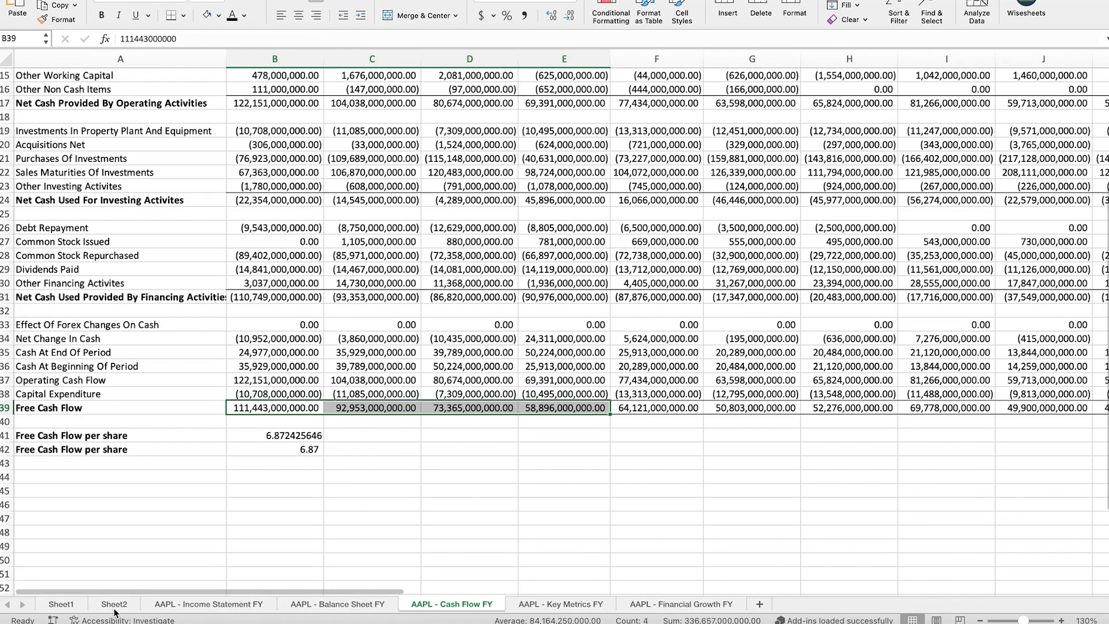
Return to Sheet2 and review the stock table's headers and its list of symbols, finishing on the empty header cell D1.
click(121, 604)
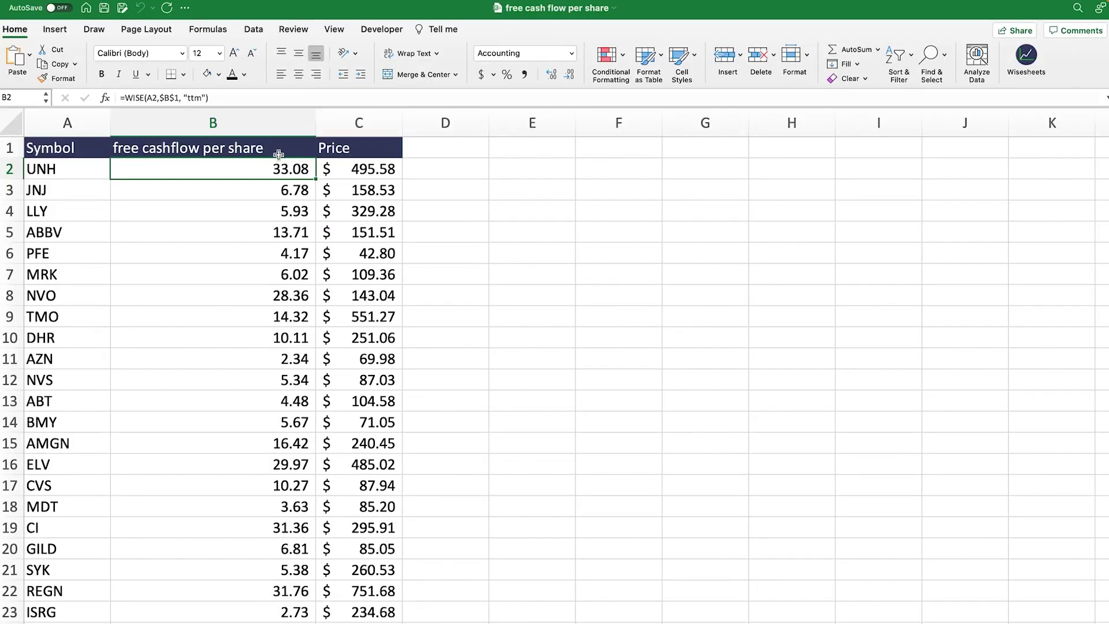
click(275, 151)
click(358, 148)
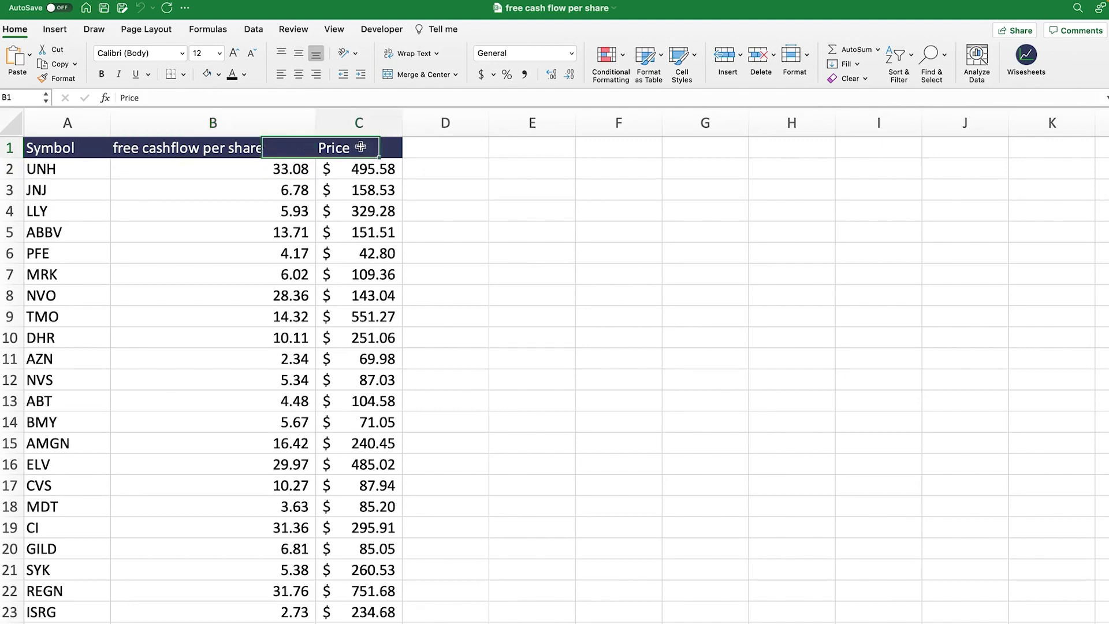
drag(58, 171, 64, 476)
scroll(555, 323, up, 5)
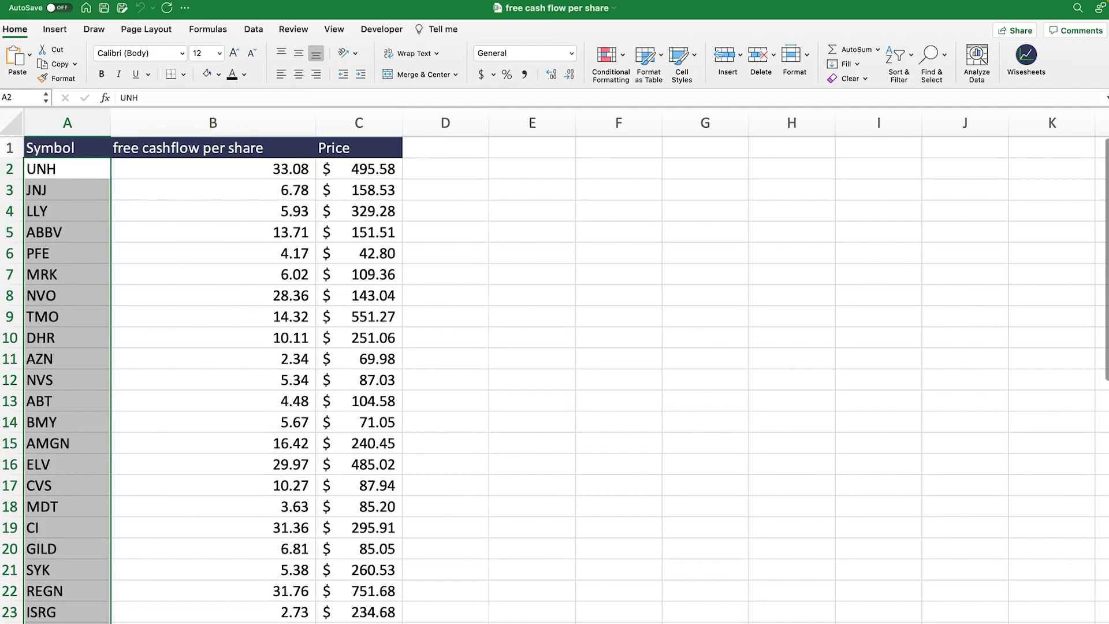
click(612, 175)
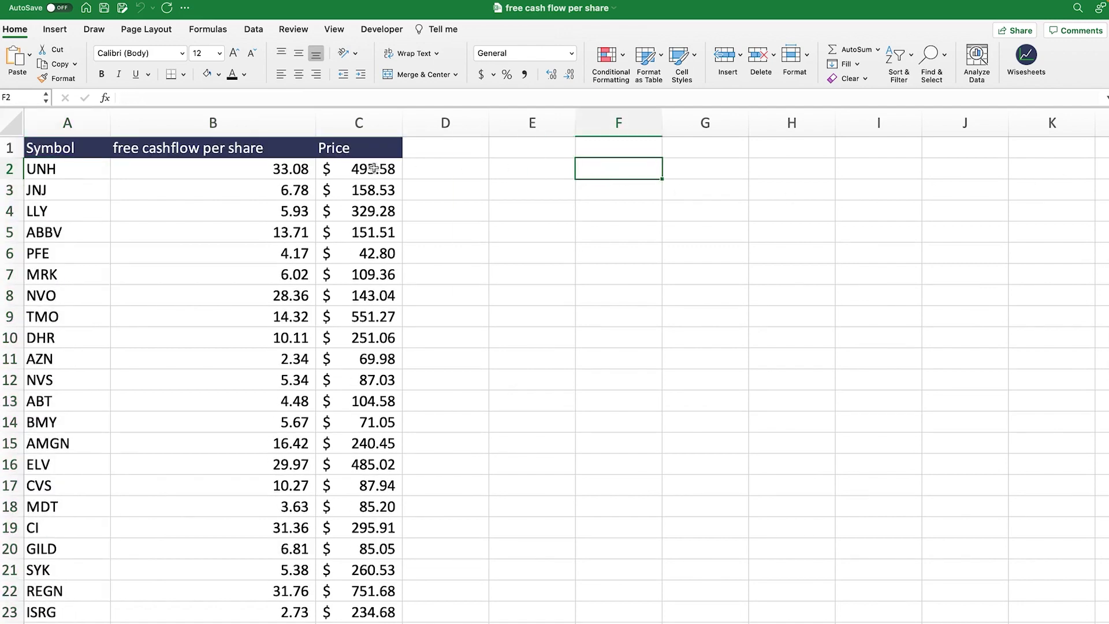
click(442, 152)
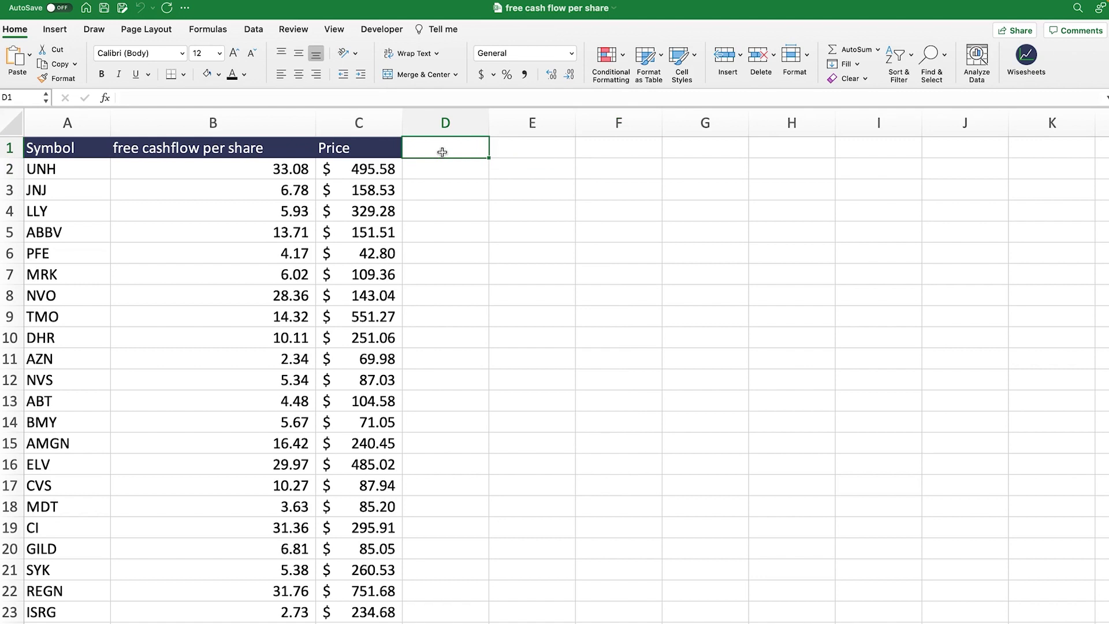
Add the header "Multiple" in D1 and divide UNH's price by its free cash flow per share in D2 with =C2/B2.
text(Multiple)
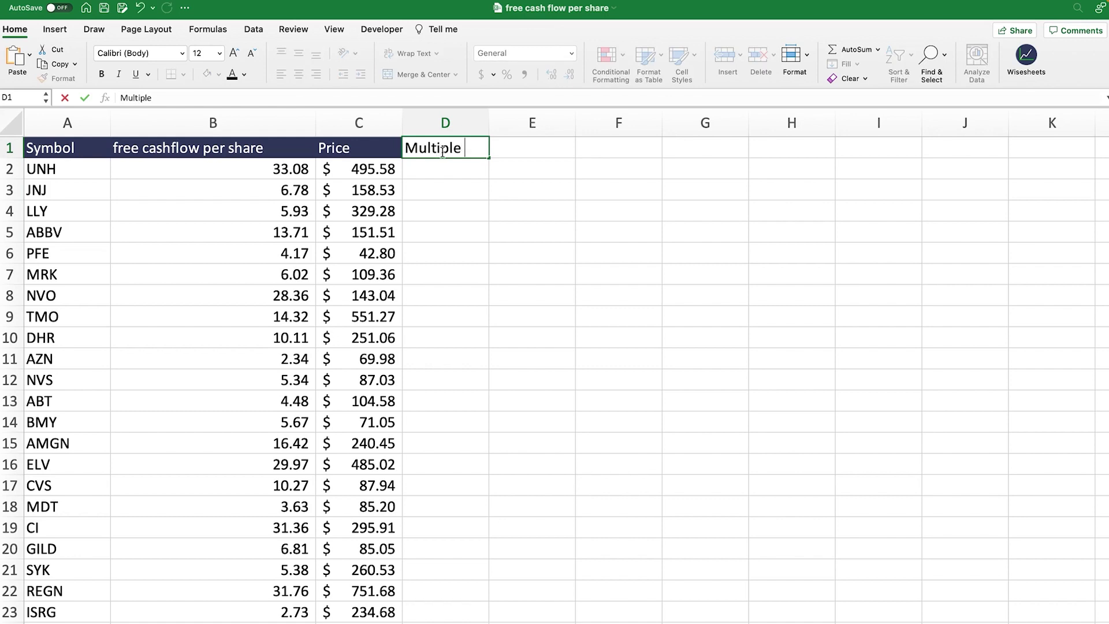
key(Return)
text(=)
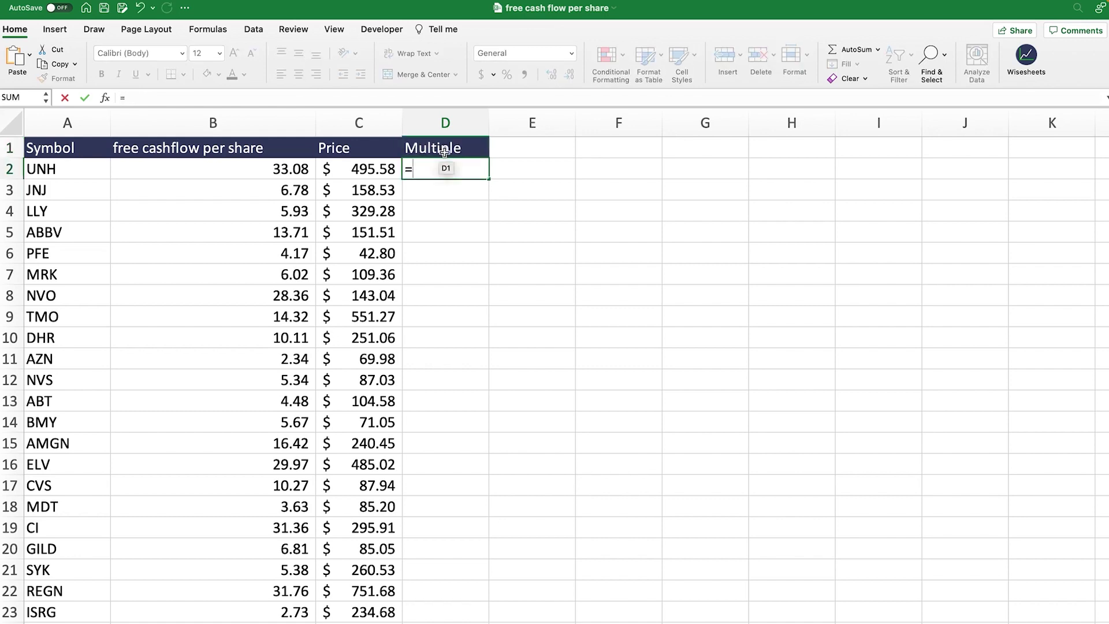
click(373, 167)
text(/)
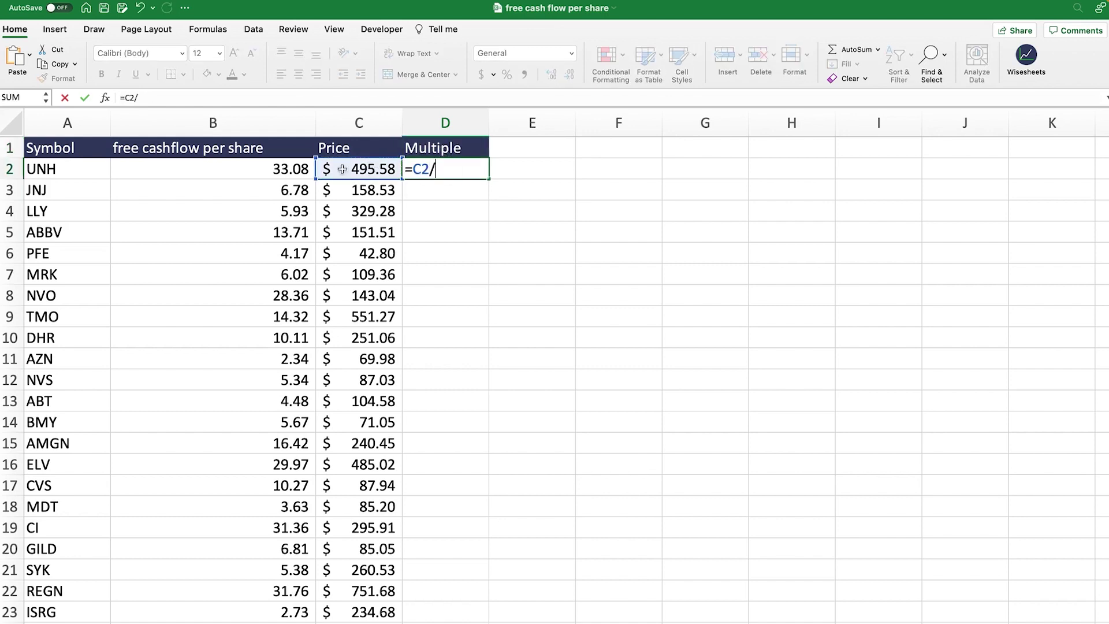
click(278, 171)
key(Return)
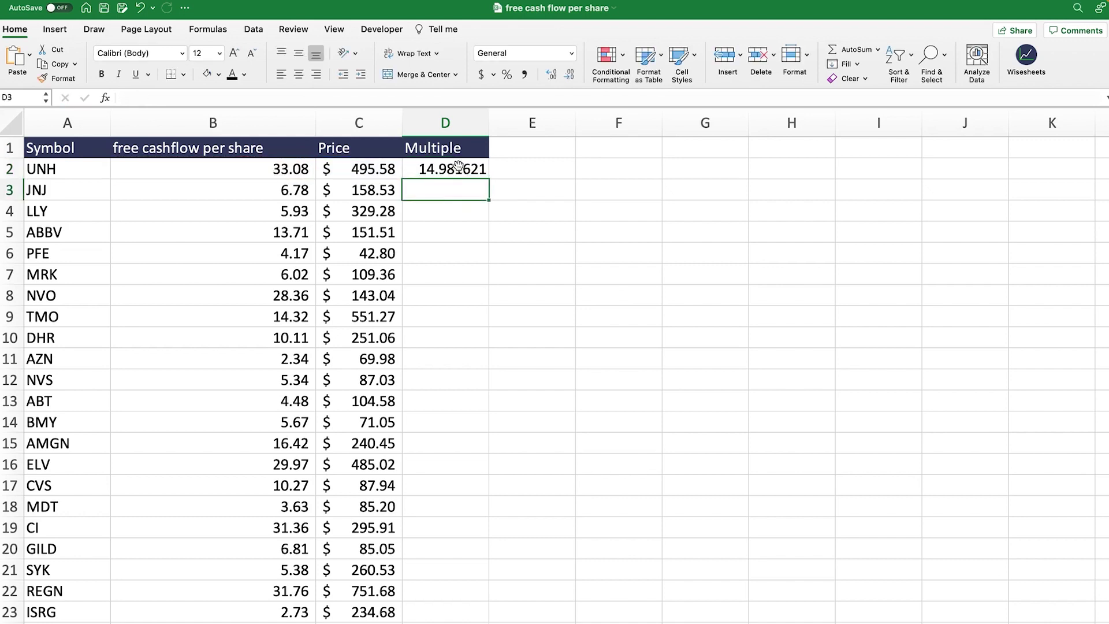
Apply the comma number style to the multiple in D2 and fill its formula down through row 31.
click(457, 168)
click(525, 74)
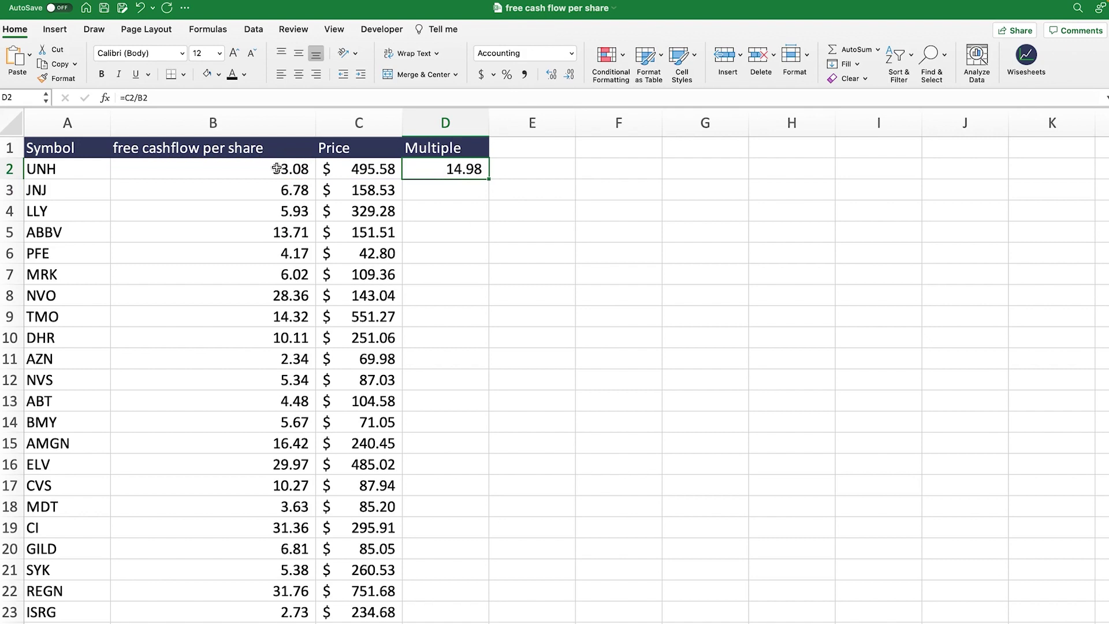
double_click(491, 179)
click(511, 189)
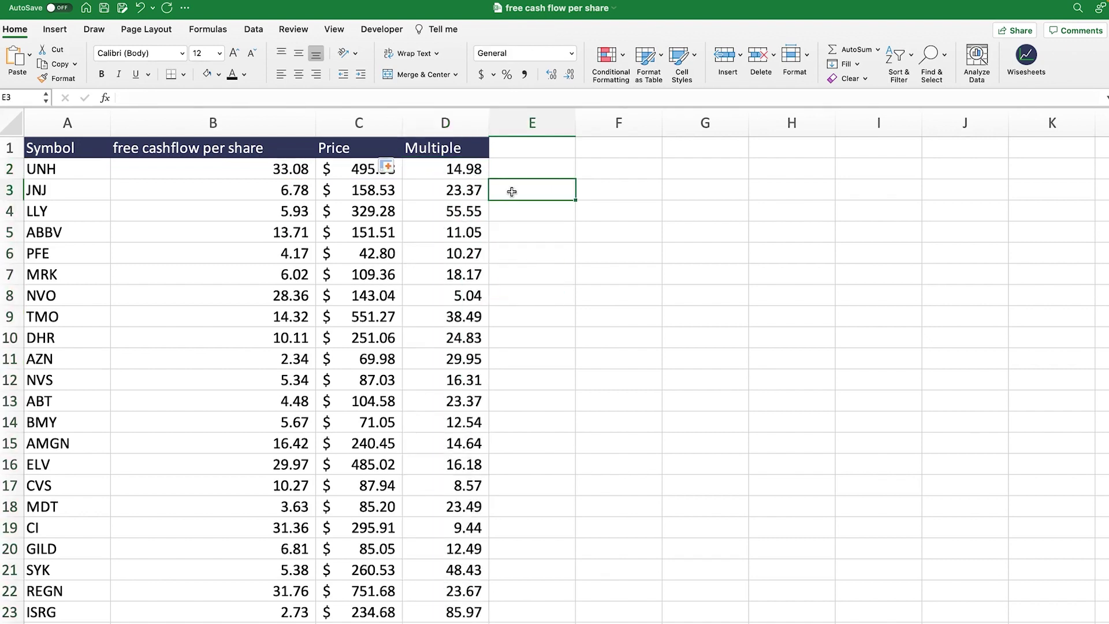
Review the Multiple column for all symbols, inspecting the entries for VRTX, PFE and NVO and the range D2:D14.
scroll(1021, 162, down, 1)
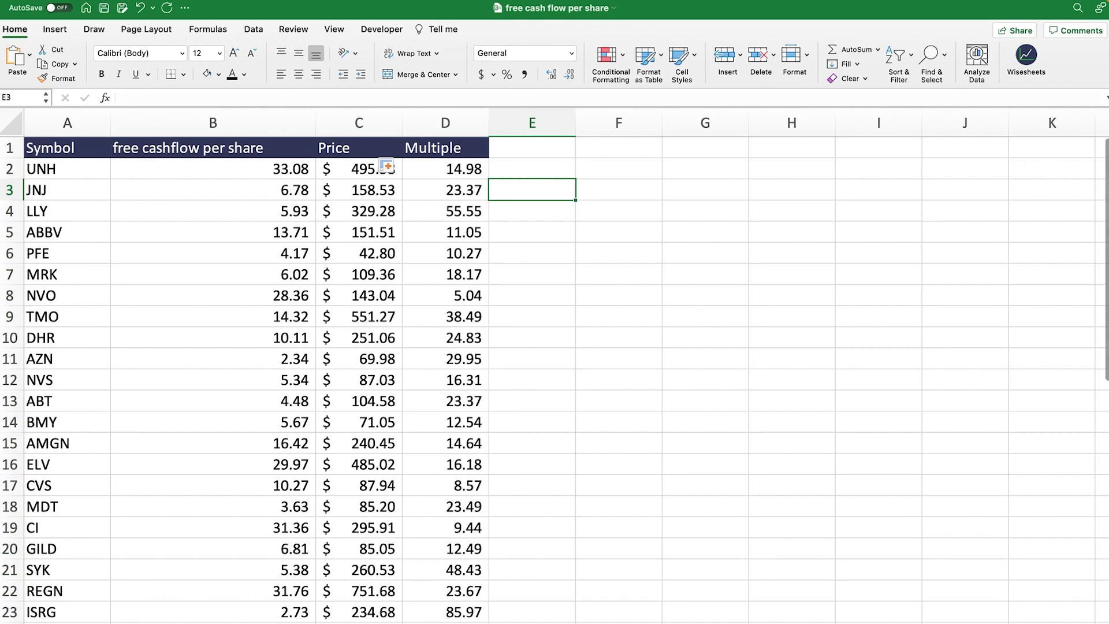
scroll(1106, 301, down, 7)
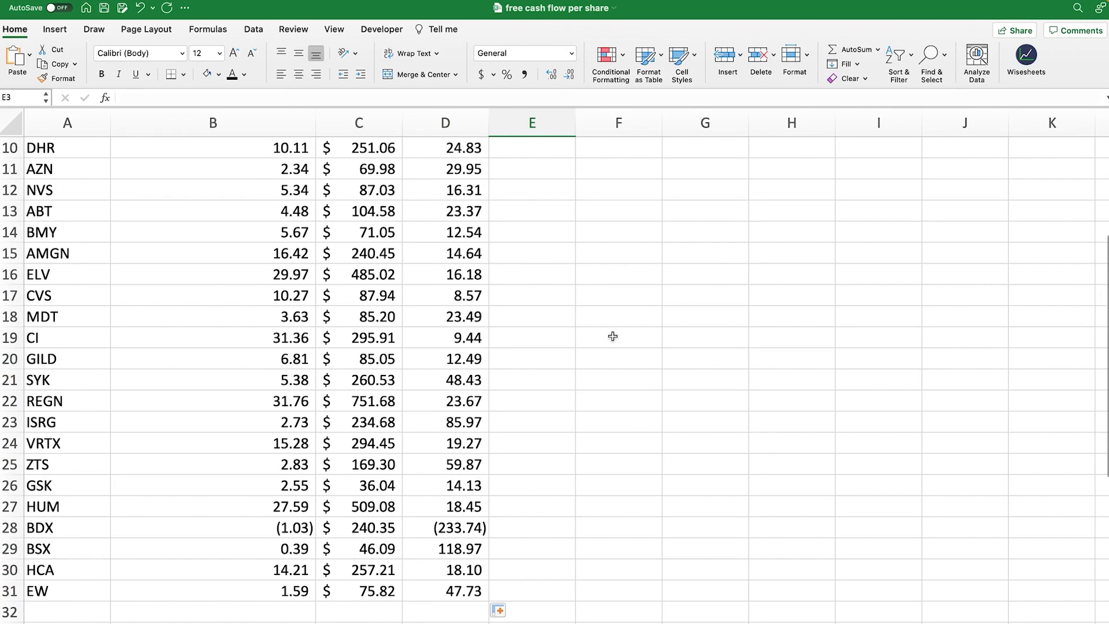
click(457, 444)
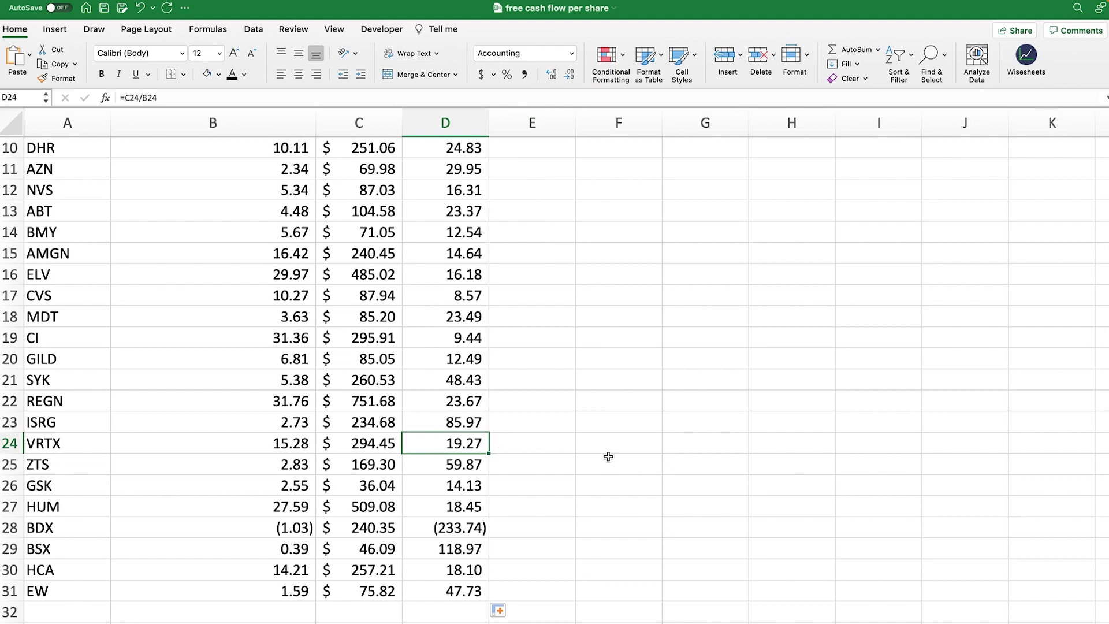
scroll(1106, 385, up, 6)
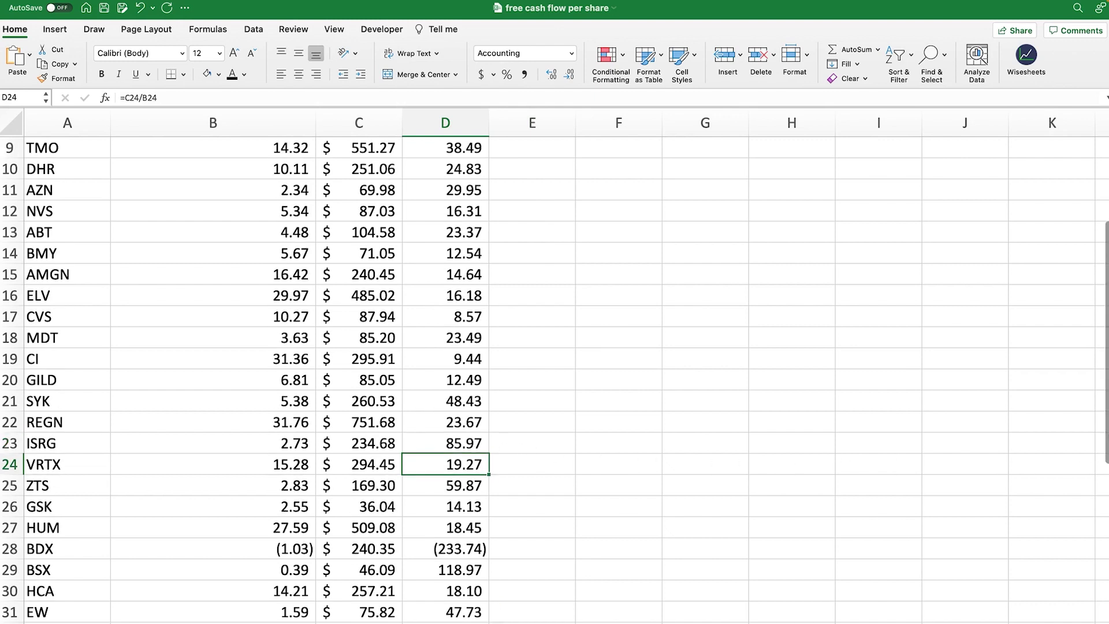
scroll(1106, 384, up, 3)
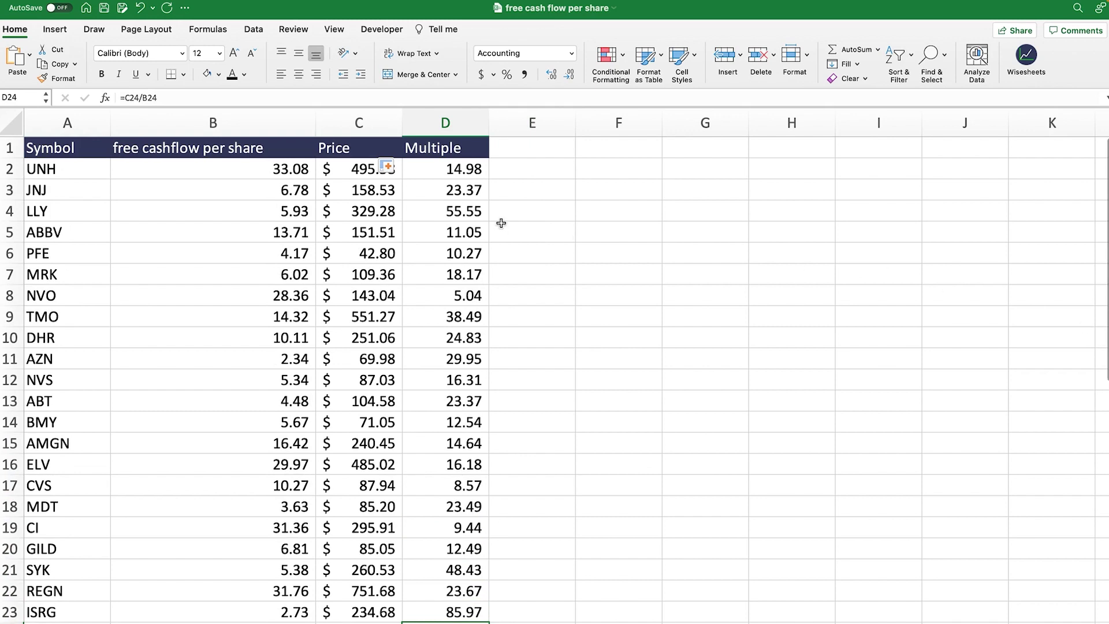
click(464, 250)
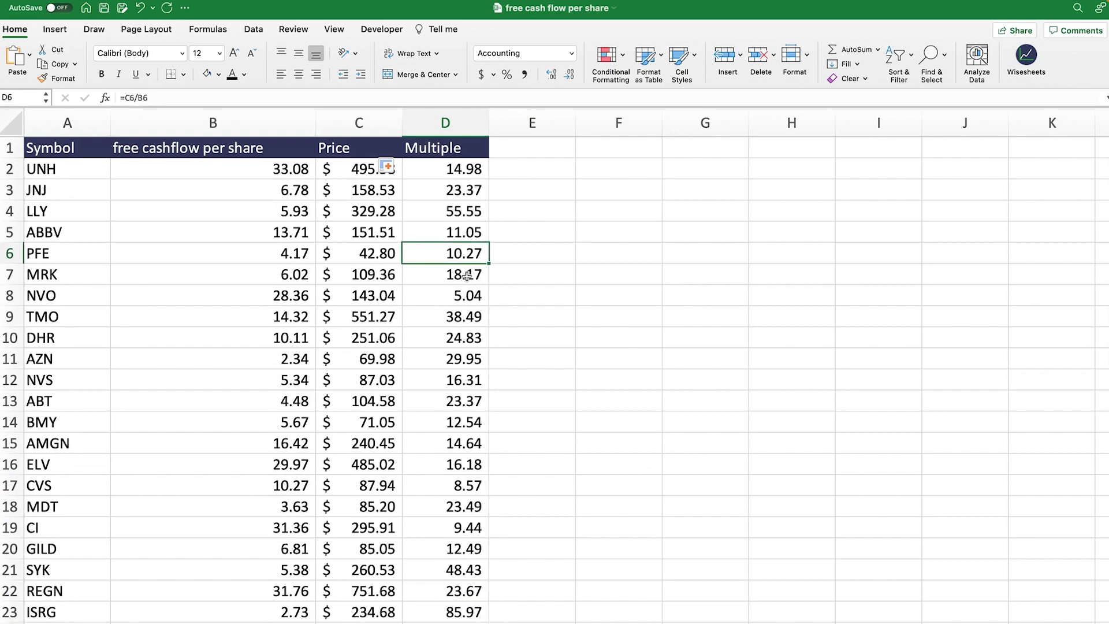
click(468, 298)
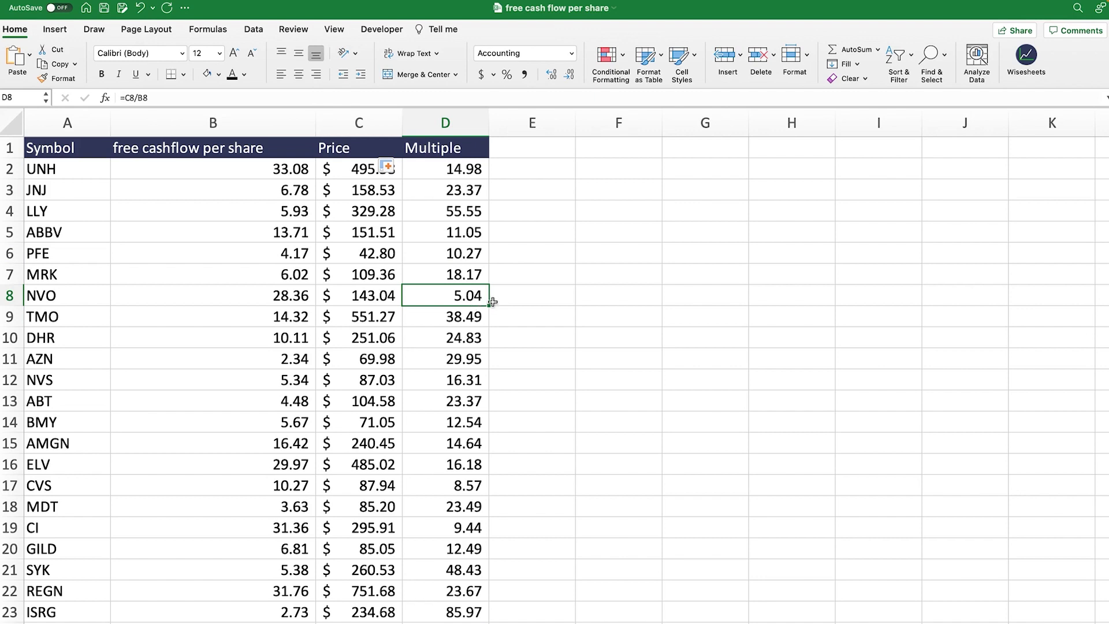
drag(464, 170, 460, 416)
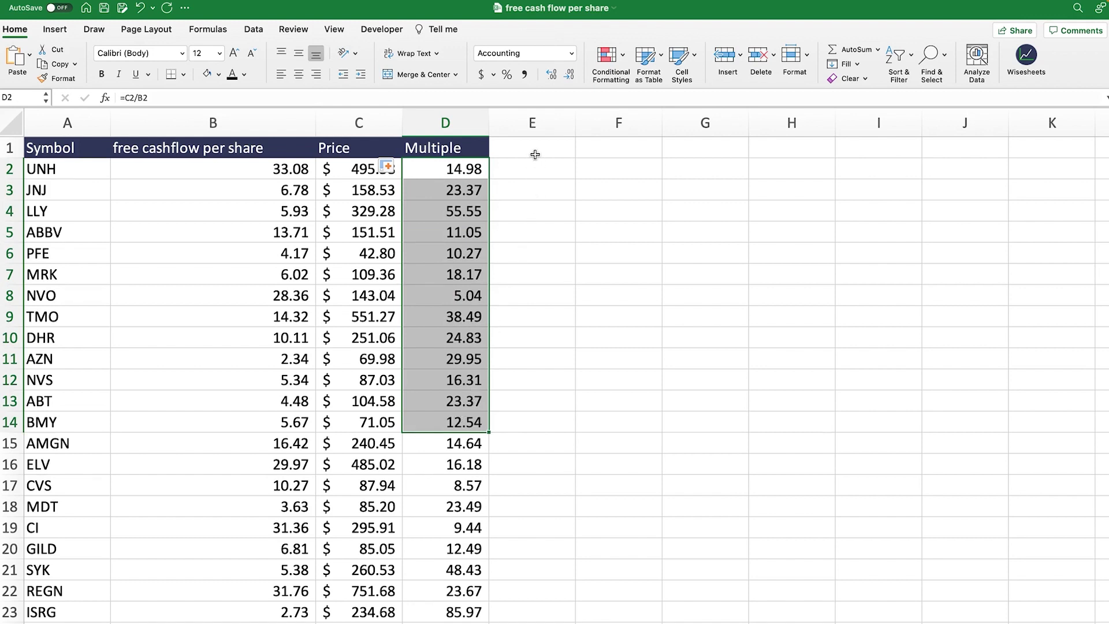
Look over the empty header cells E1:K1 as room for more metrics, and the stock figures in columns B to D.
click(535, 153)
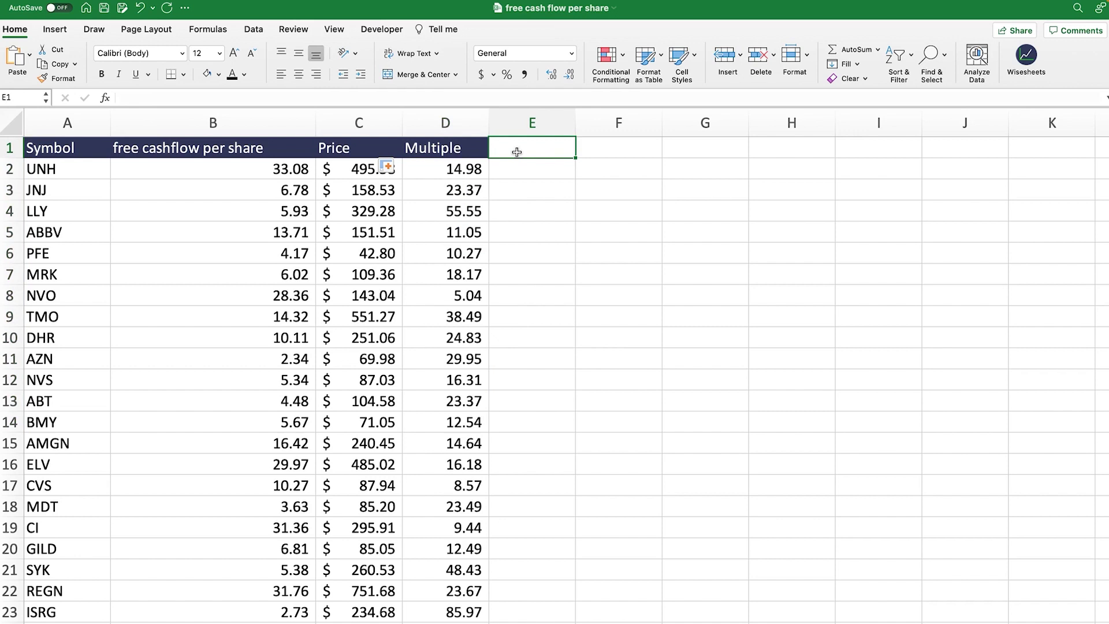
drag(517, 152, 1061, 153)
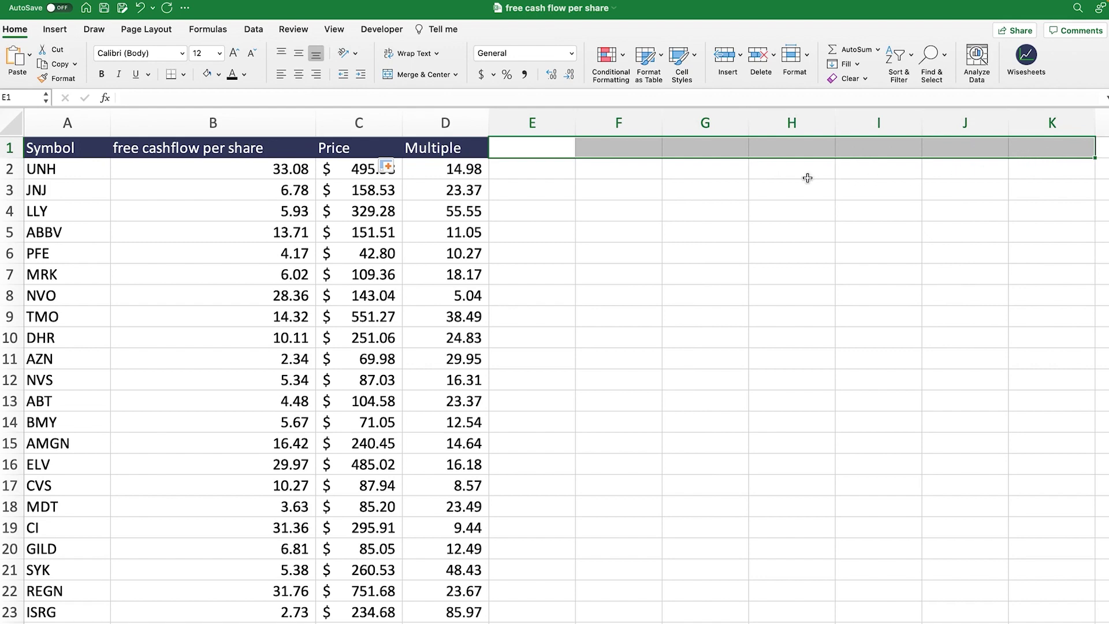
drag(295, 181, 446, 592)
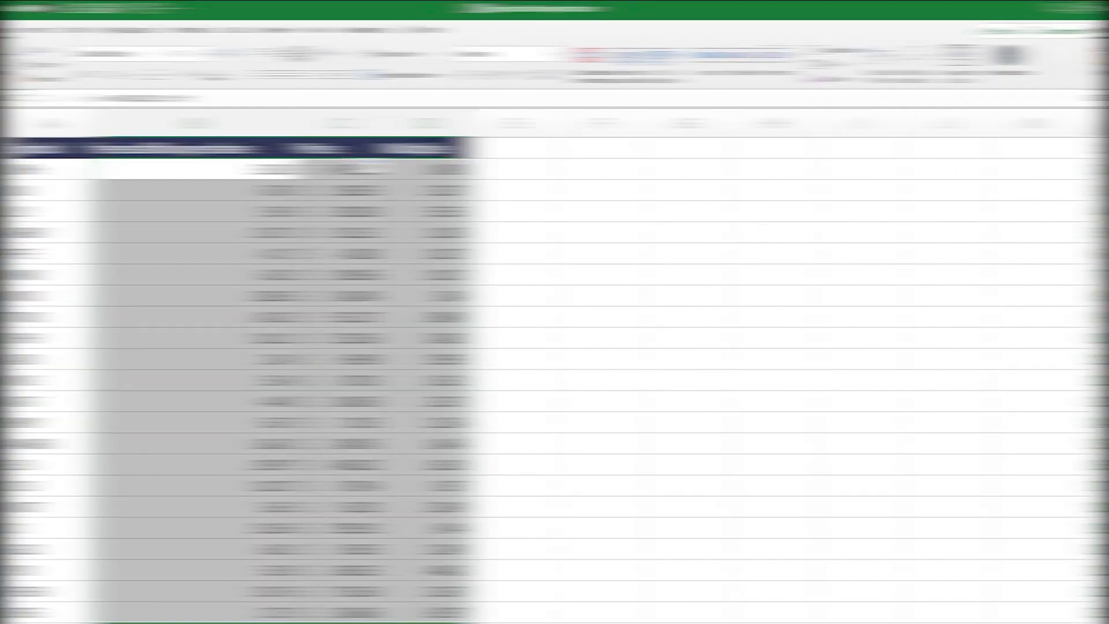